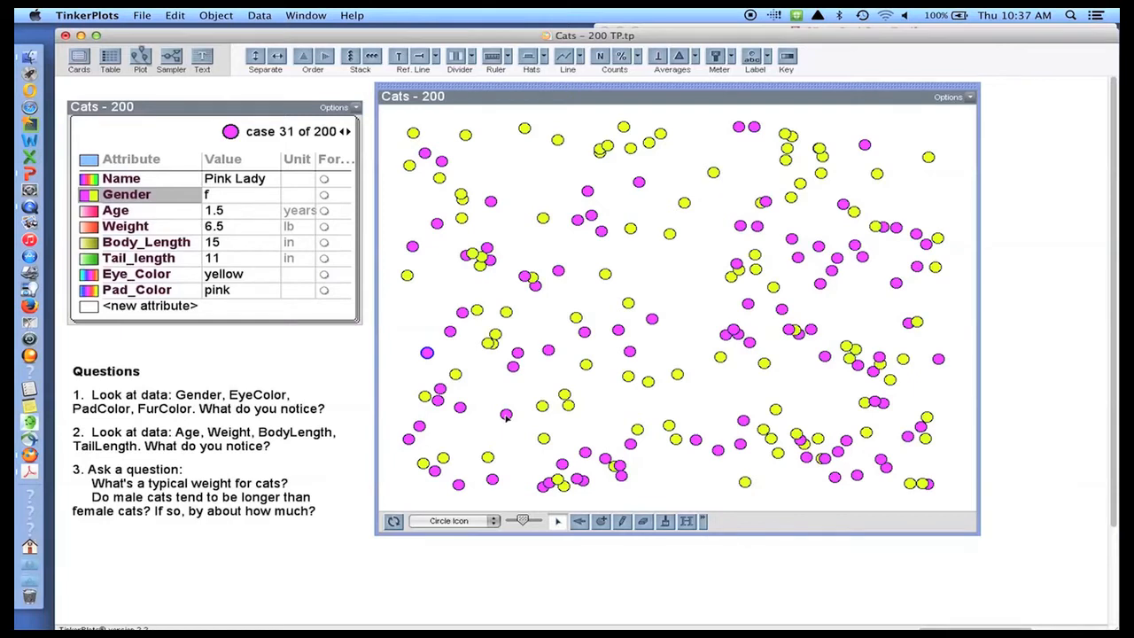
- Separate the cats into stacked m and f groups and show each group's count of 100
drag(505, 416, 709, 405)
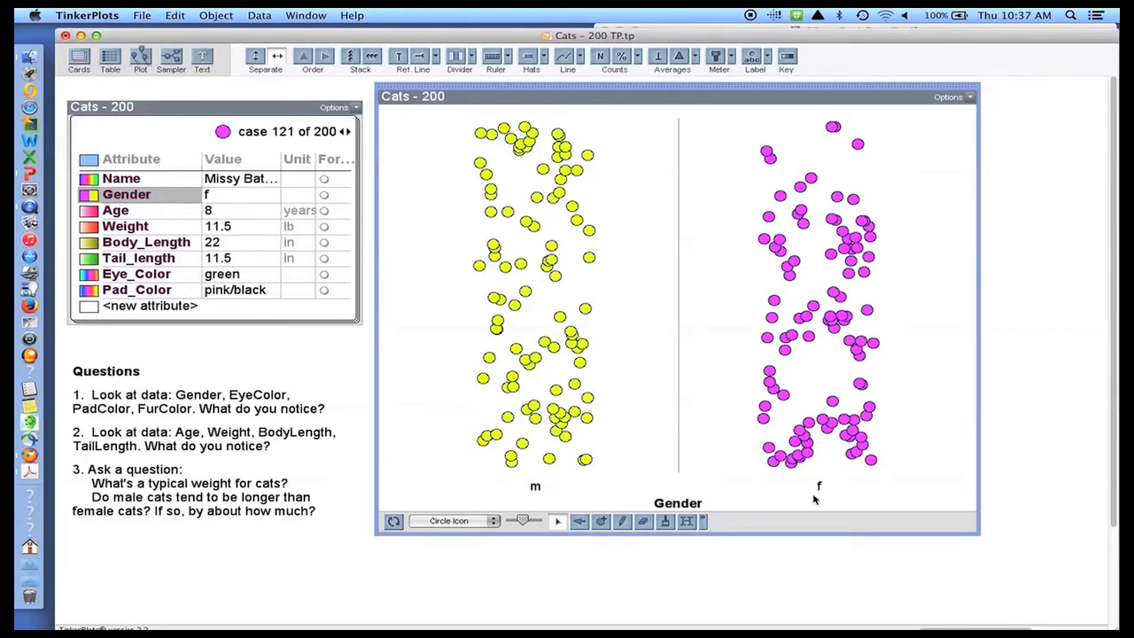
click(350, 57)
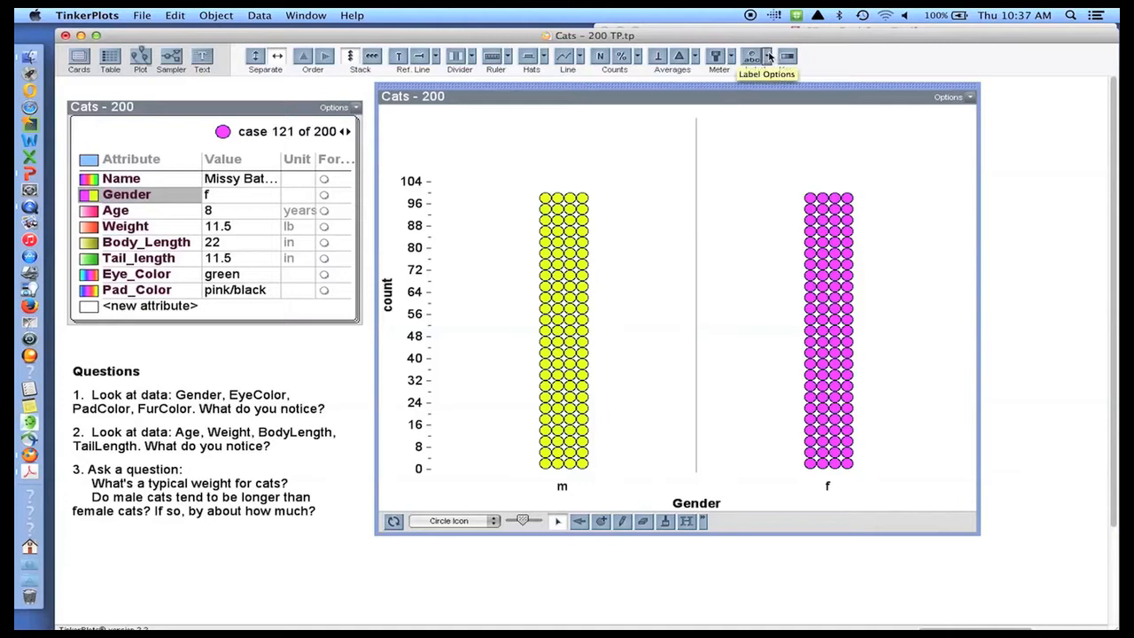
click(754, 57)
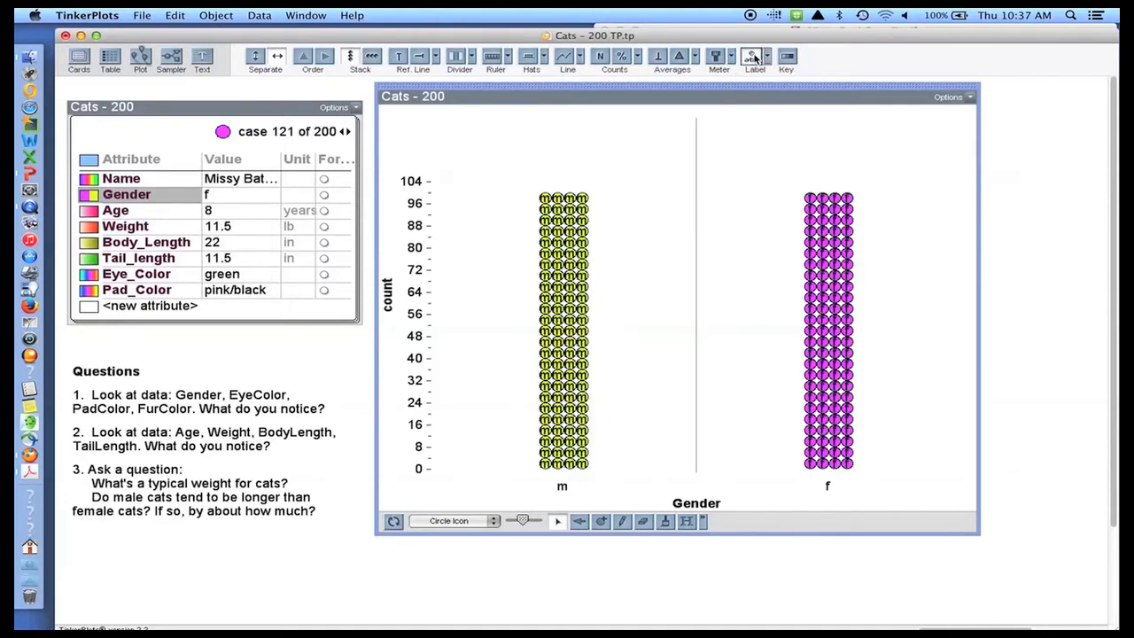
click(754, 56)
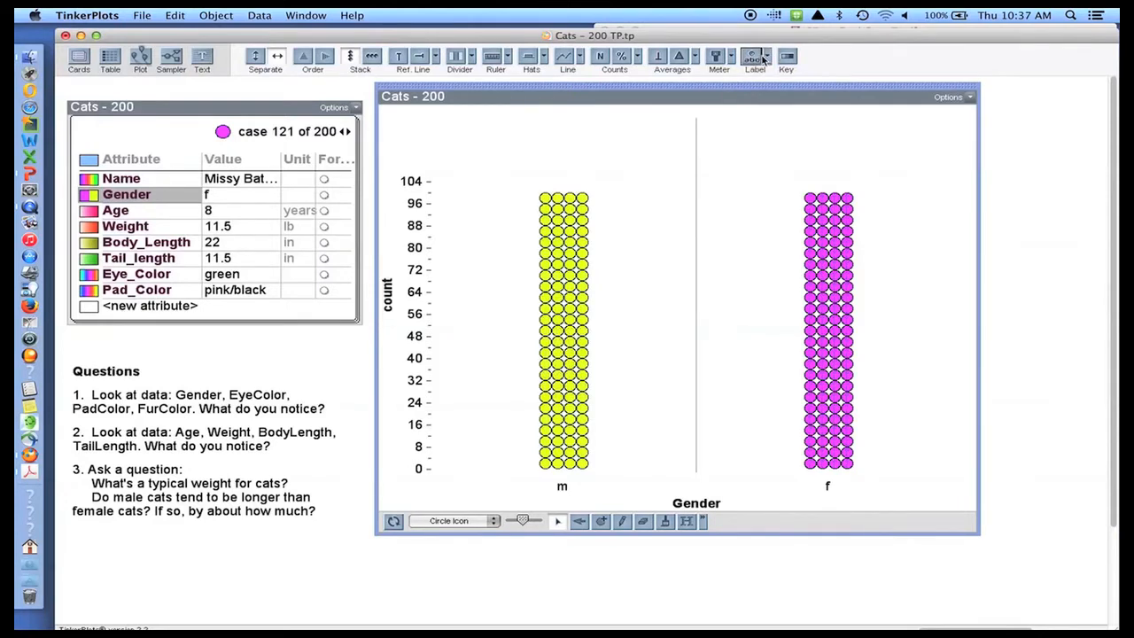
click(767, 56)
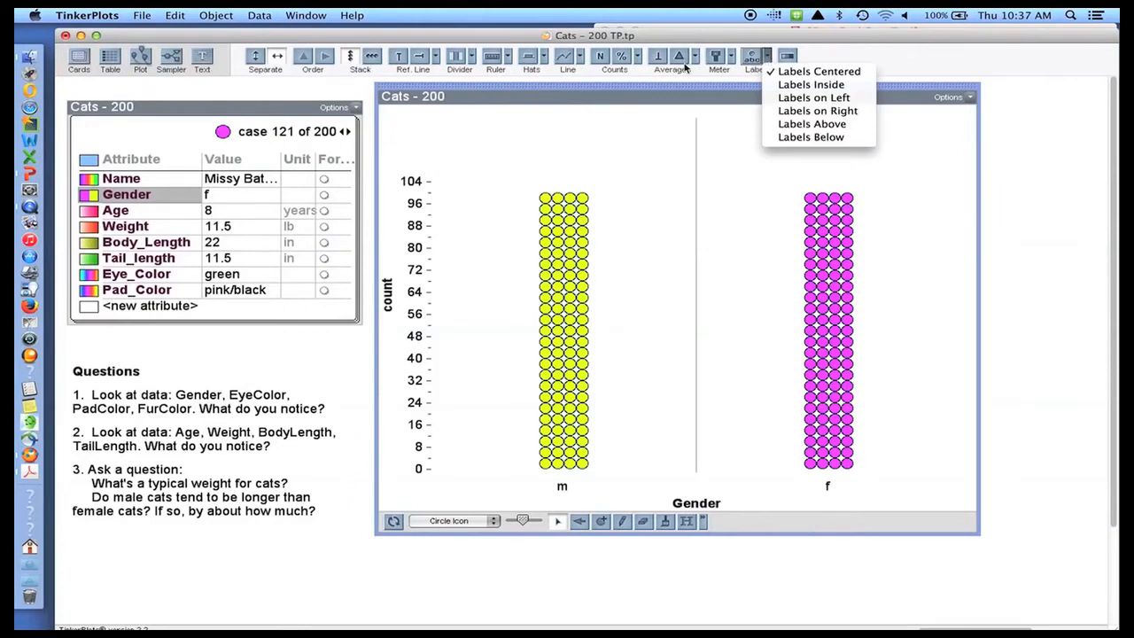
click(600, 59)
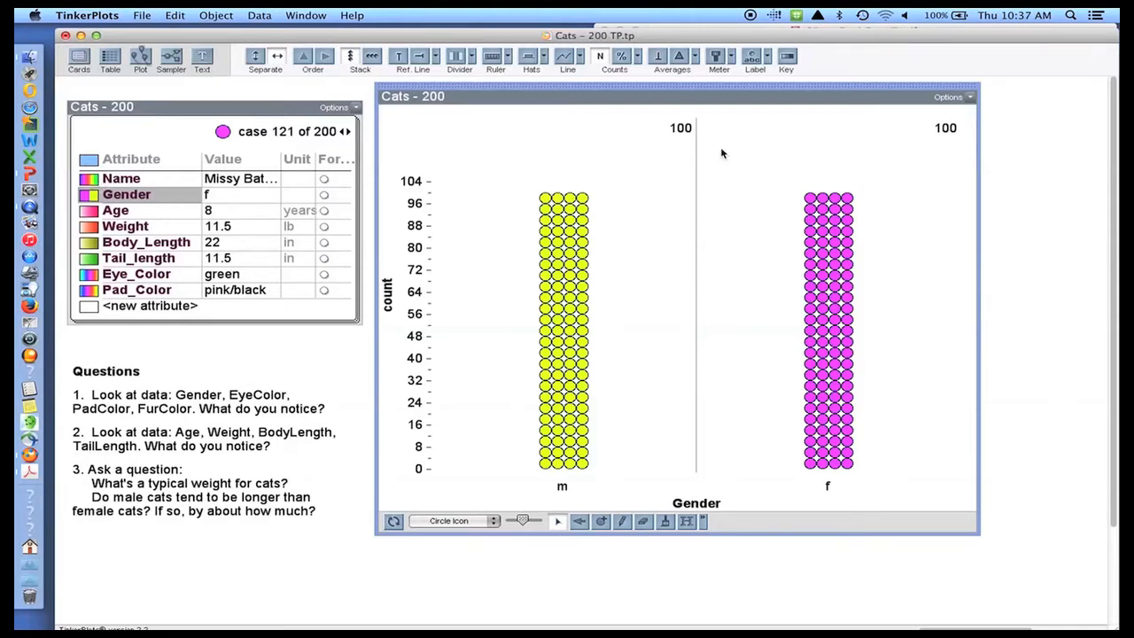
- Turn the group counts off and mix the Gender-coloured dots into a random scatter
click(787, 56)
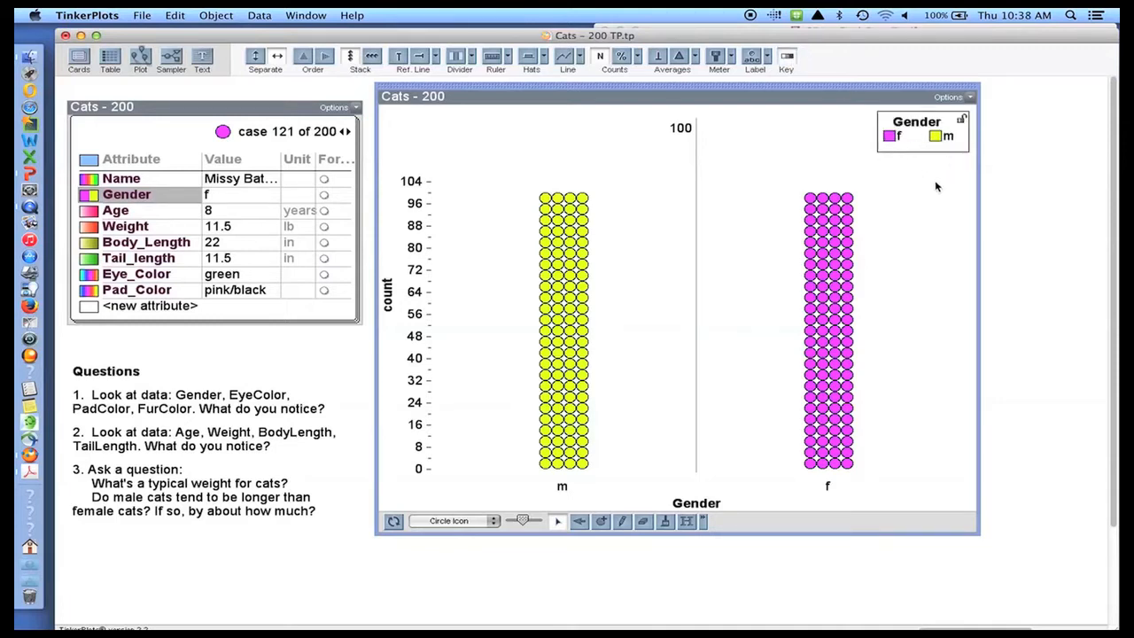
click(788, 58)
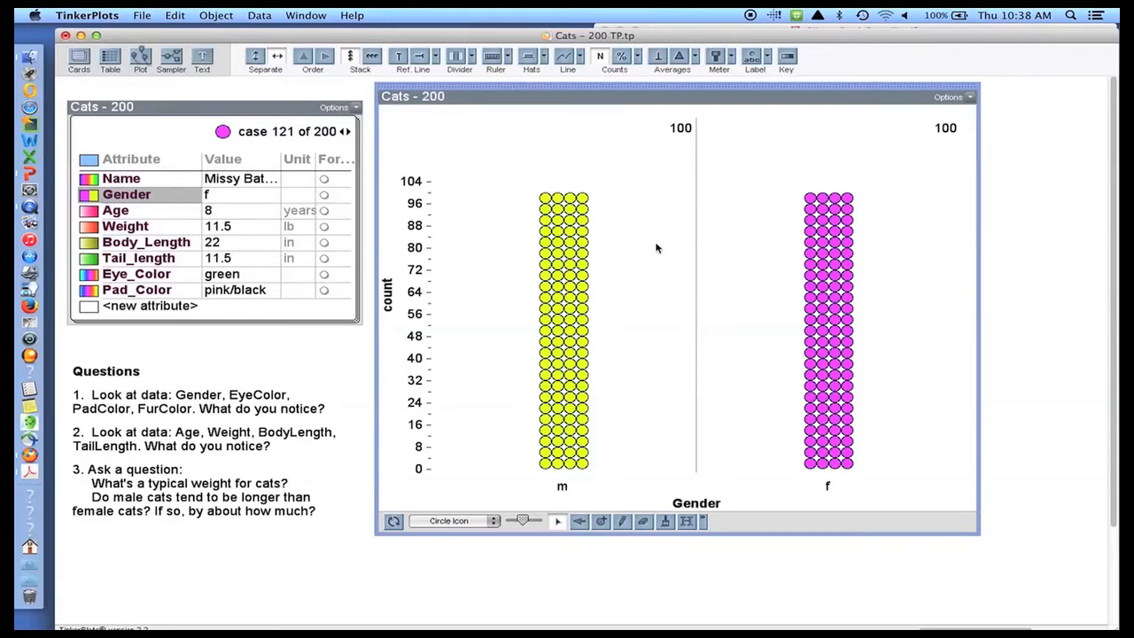
click(599, 59)
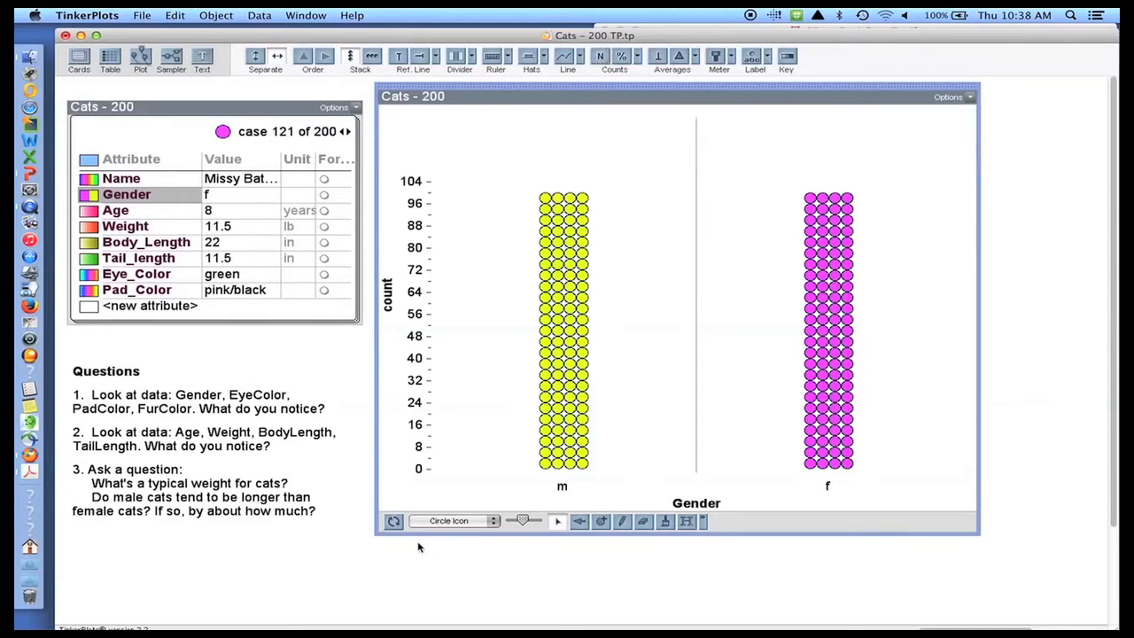
click(393, 521)
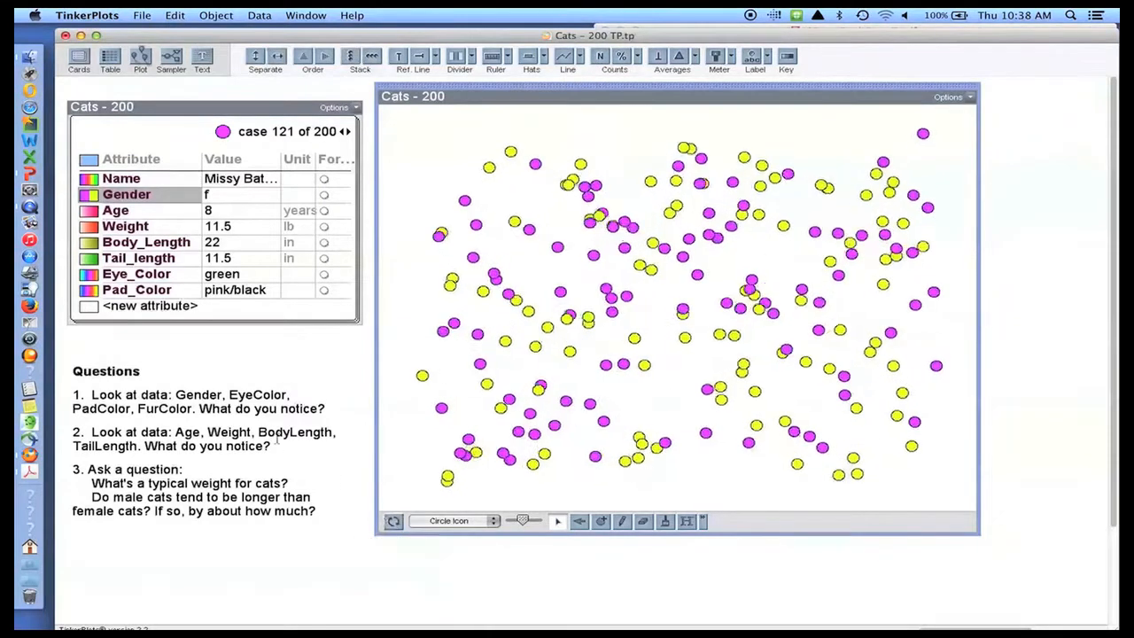
- Colour the dots by Age in pink shades, briefly checking the Age colour key
click(86, 214)
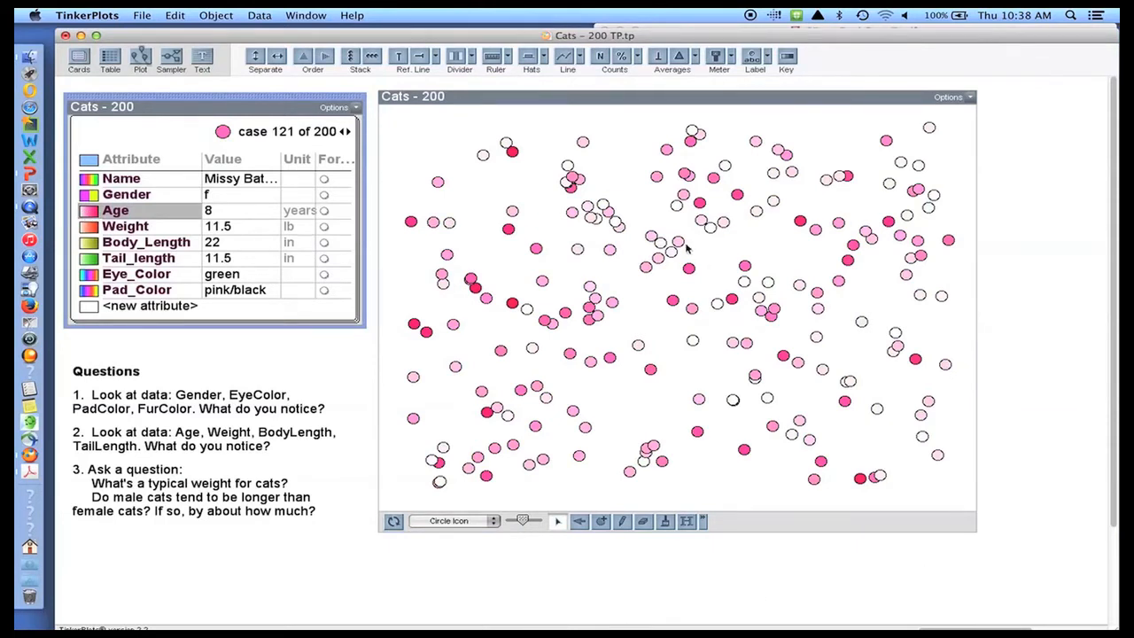
click(787, 59)
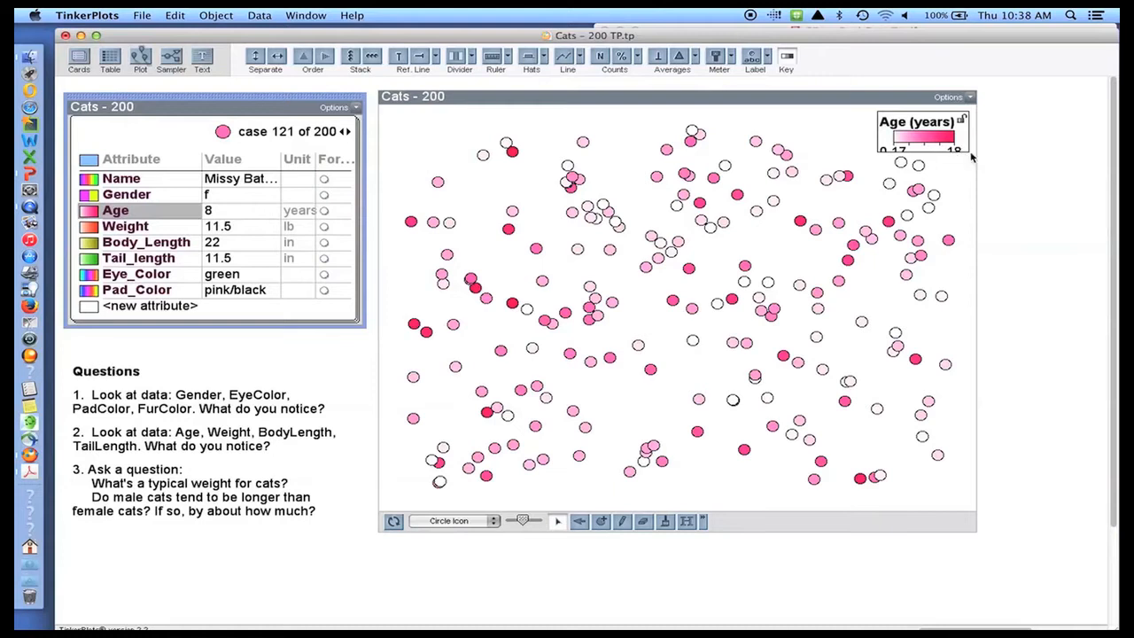
drag(968, 150, 976, 173)
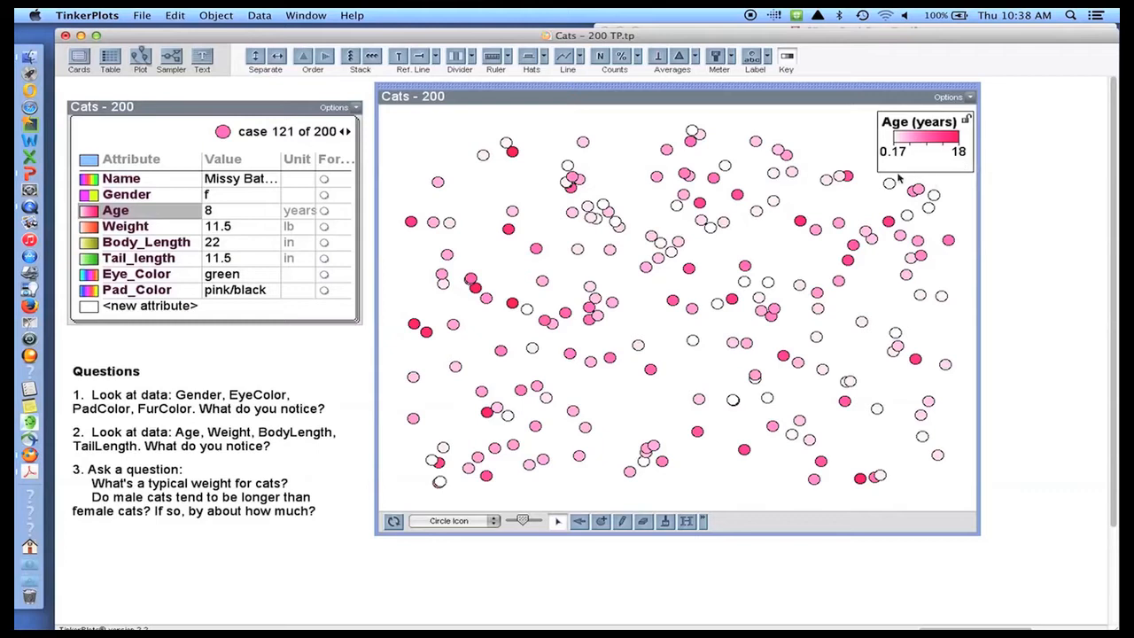
click(787, 58)
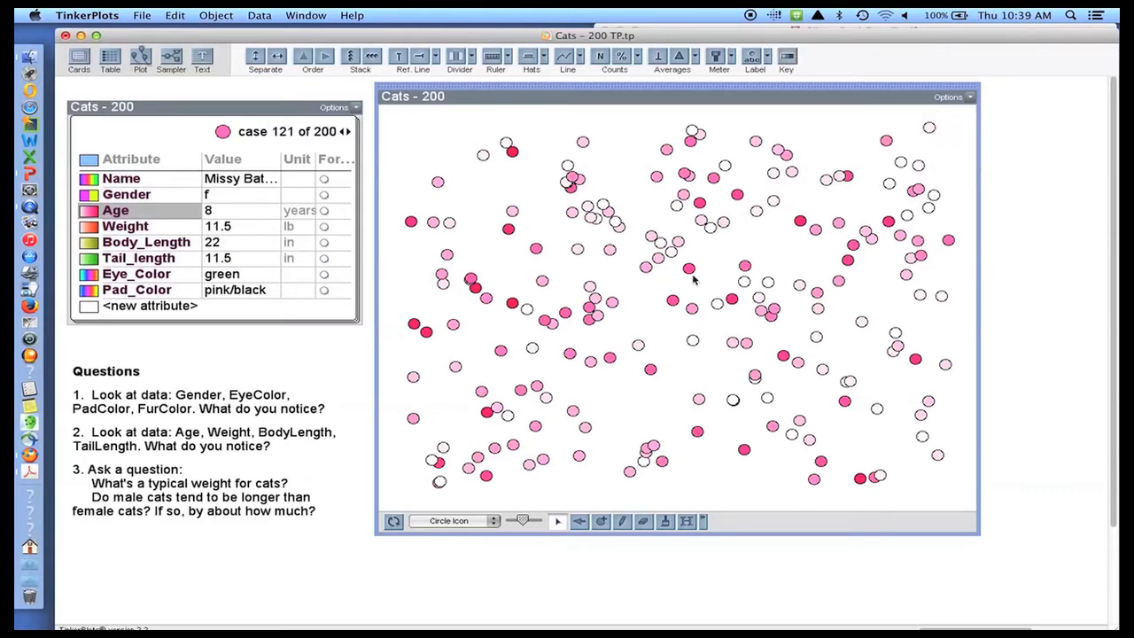
- Mix the dots again and inspect two individual cats on the case card
click(394, 521)
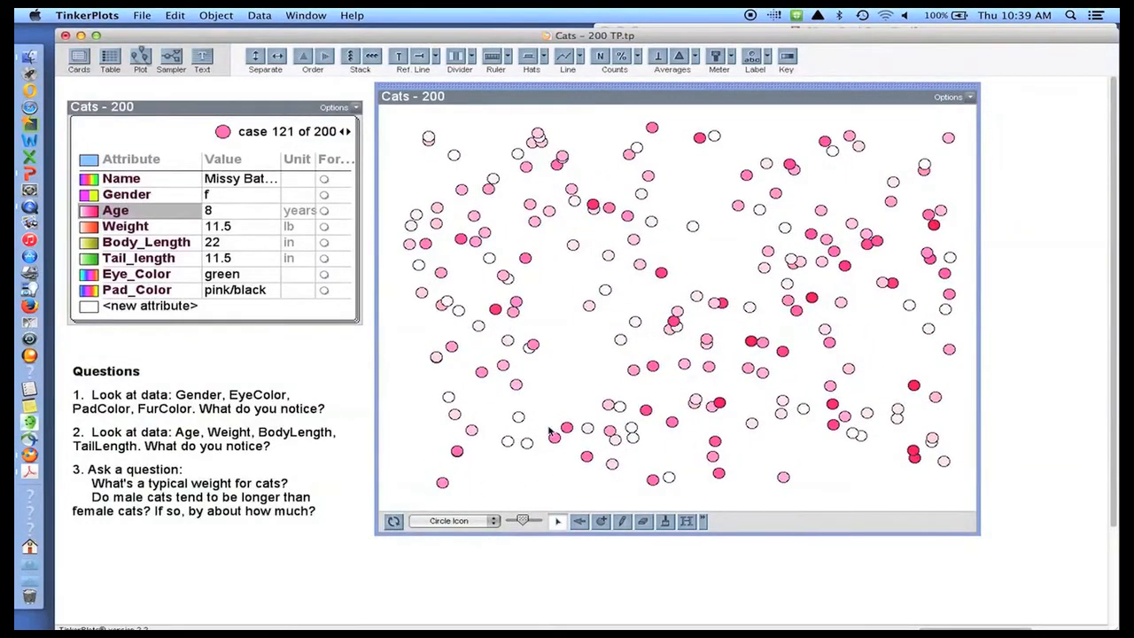
click(516, 385)
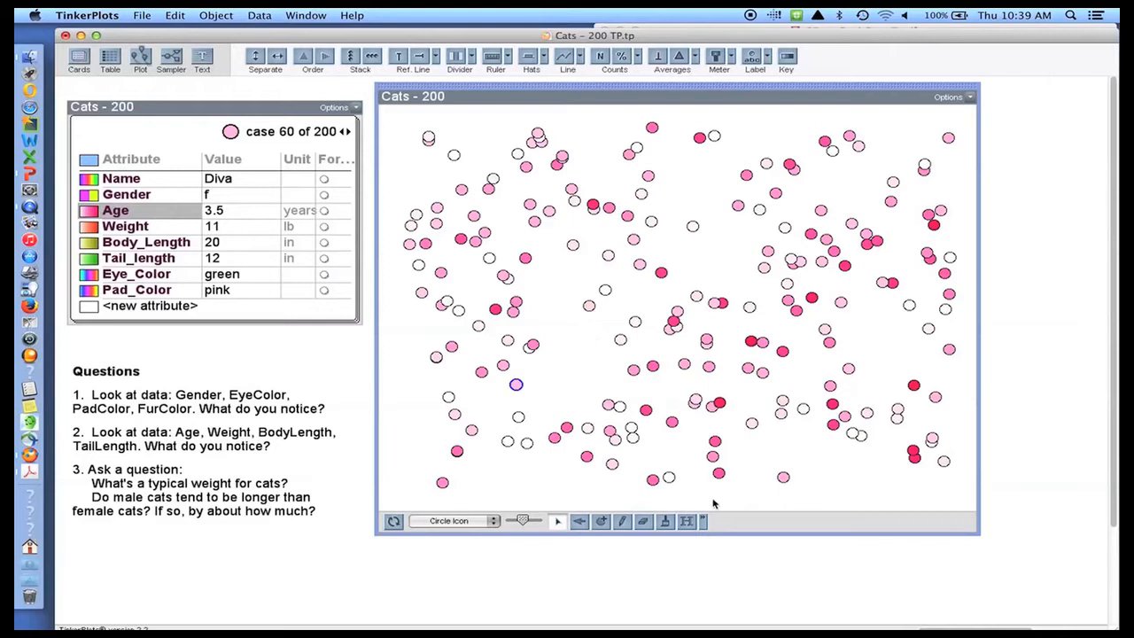
click(914, 453)
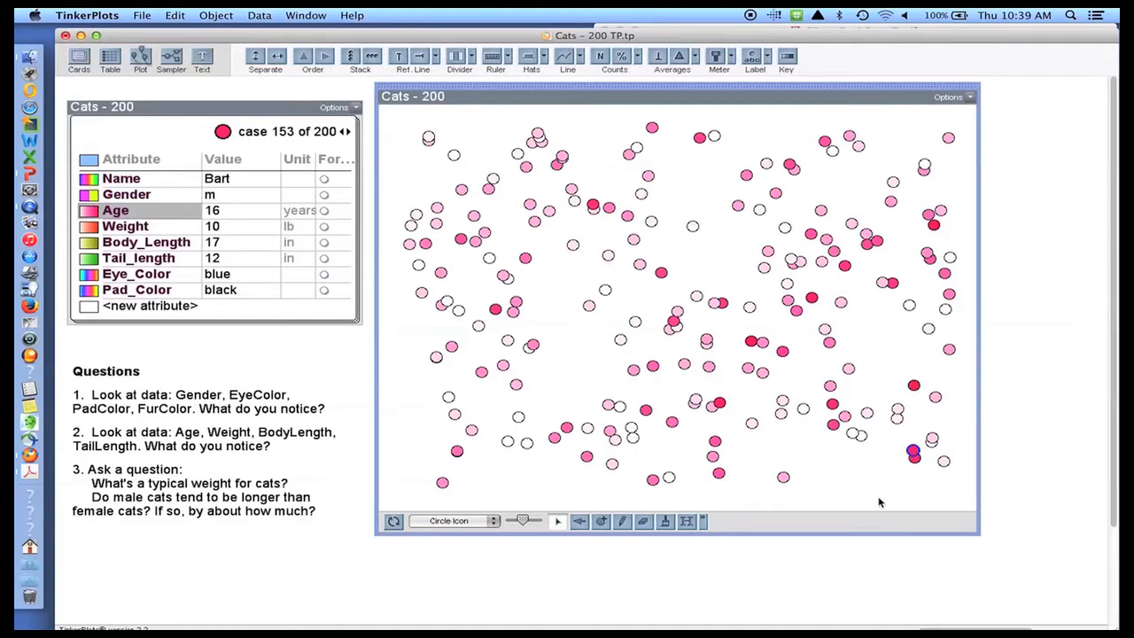
- Stack the cats along a continuous 0–18 year Age axis and colour them by Weight
drag(532, 345, 673, 339)
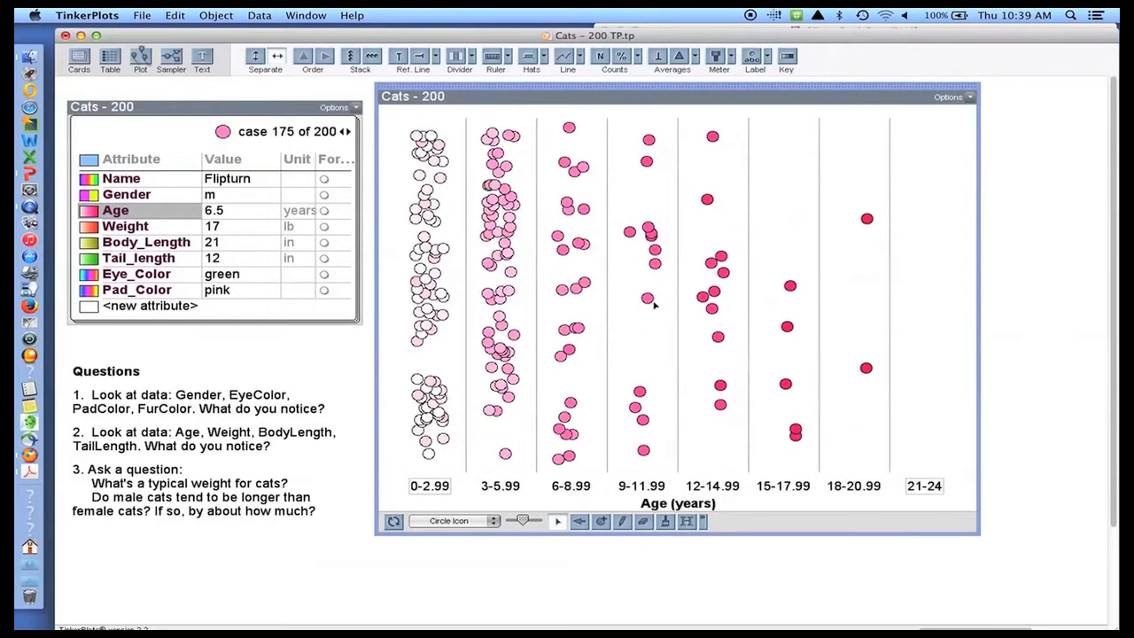
click(649, 298)
drag(650, 300, 841, 316)
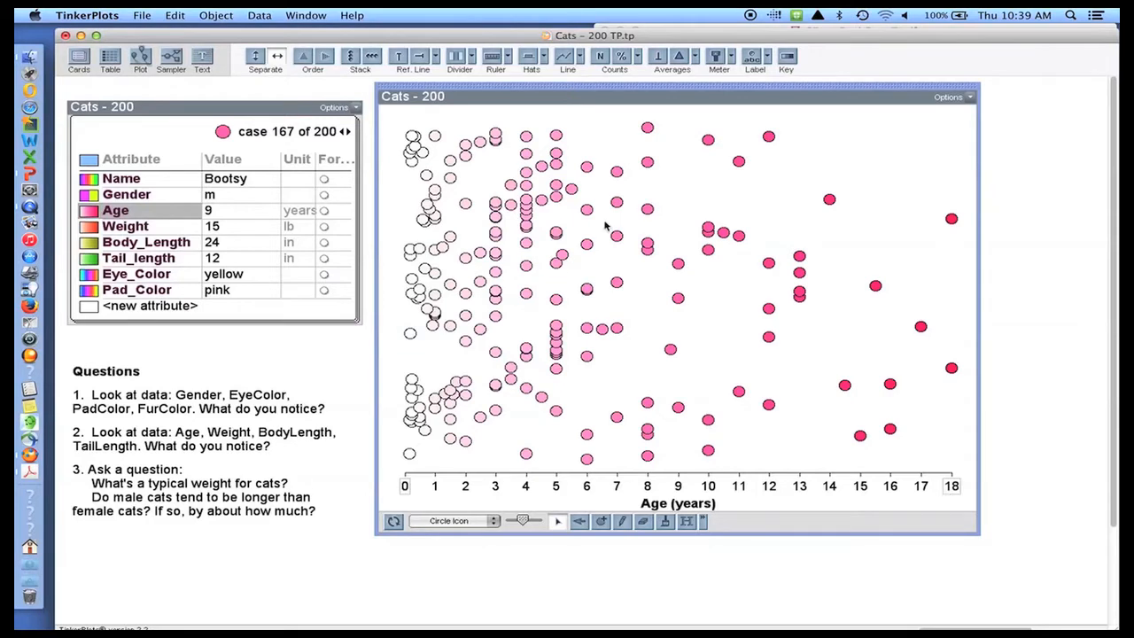
click(351, 56)
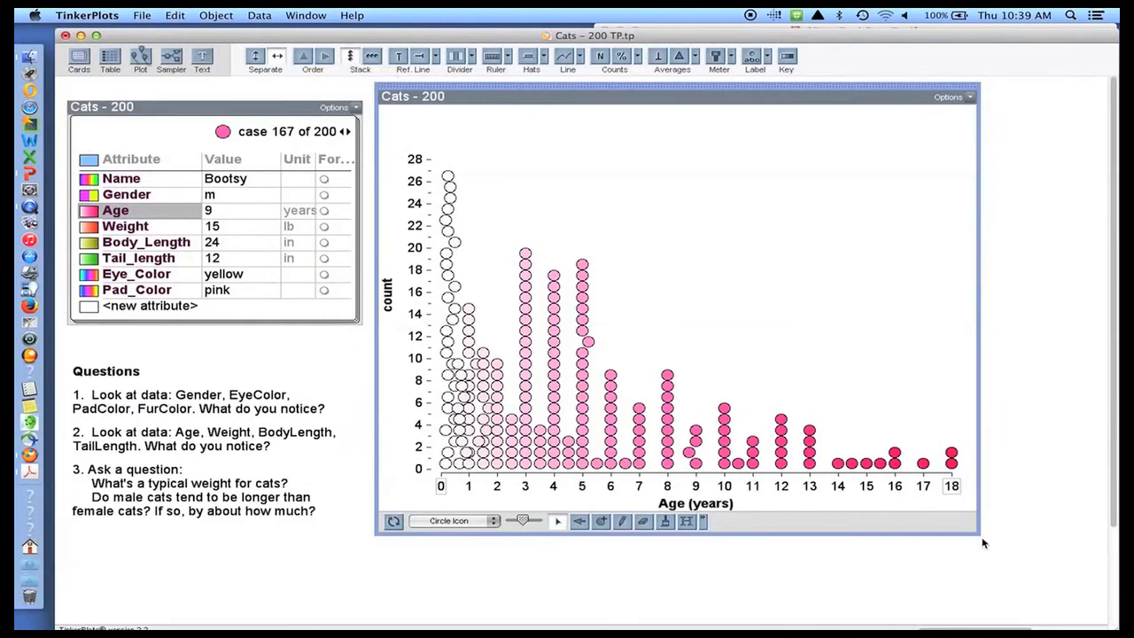
drag(975, 528, 1038, 534)
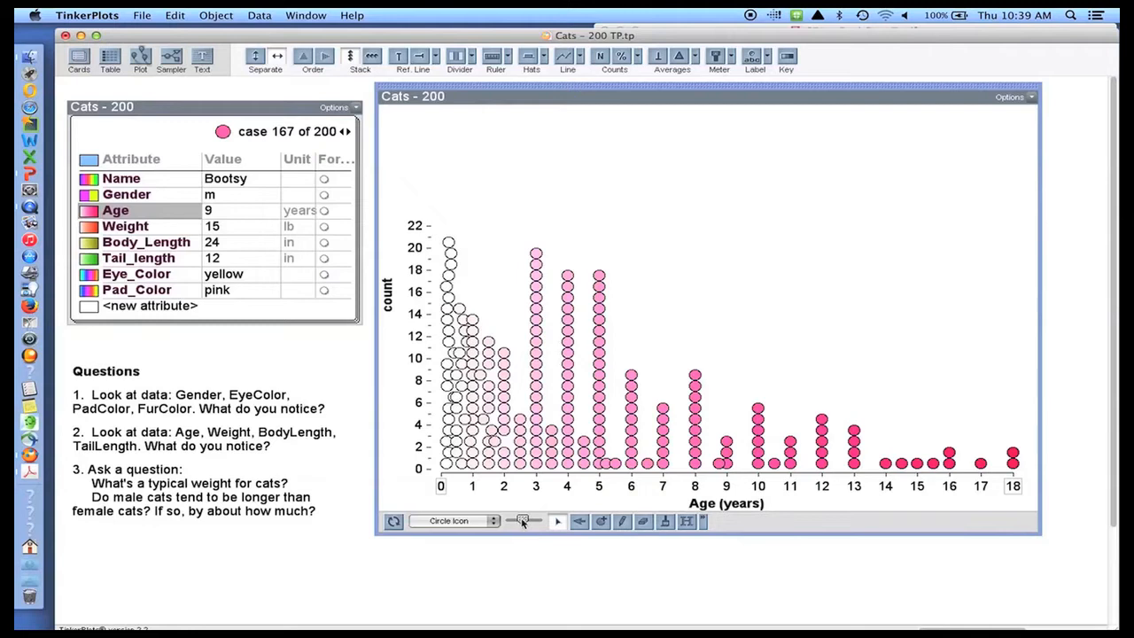
drag(521, 517, 522, 526)
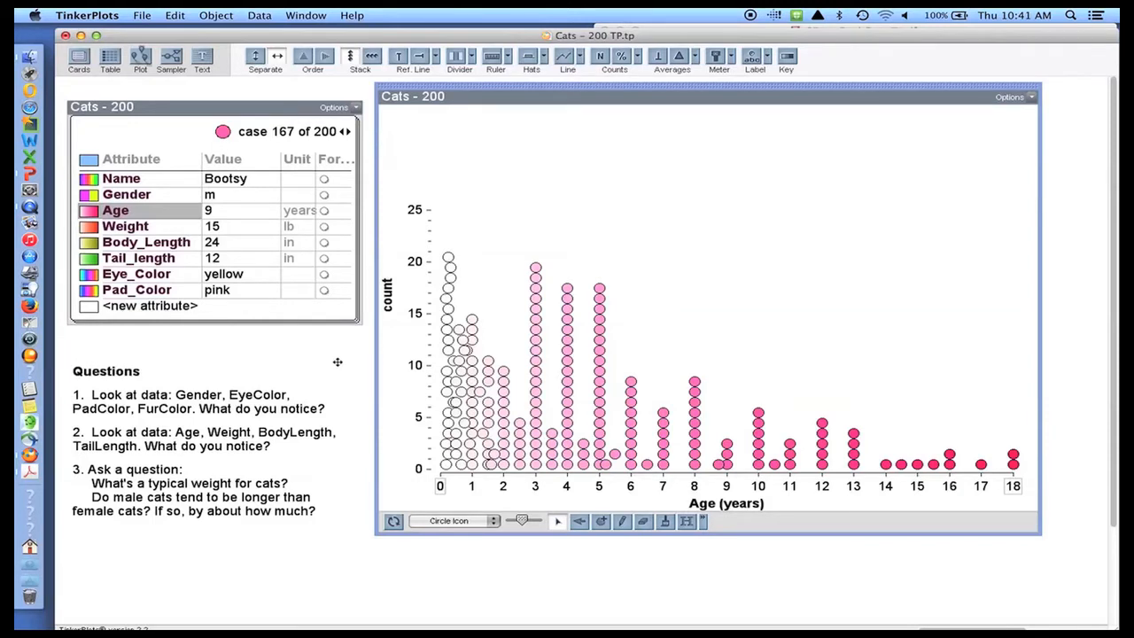
click(146, 224)
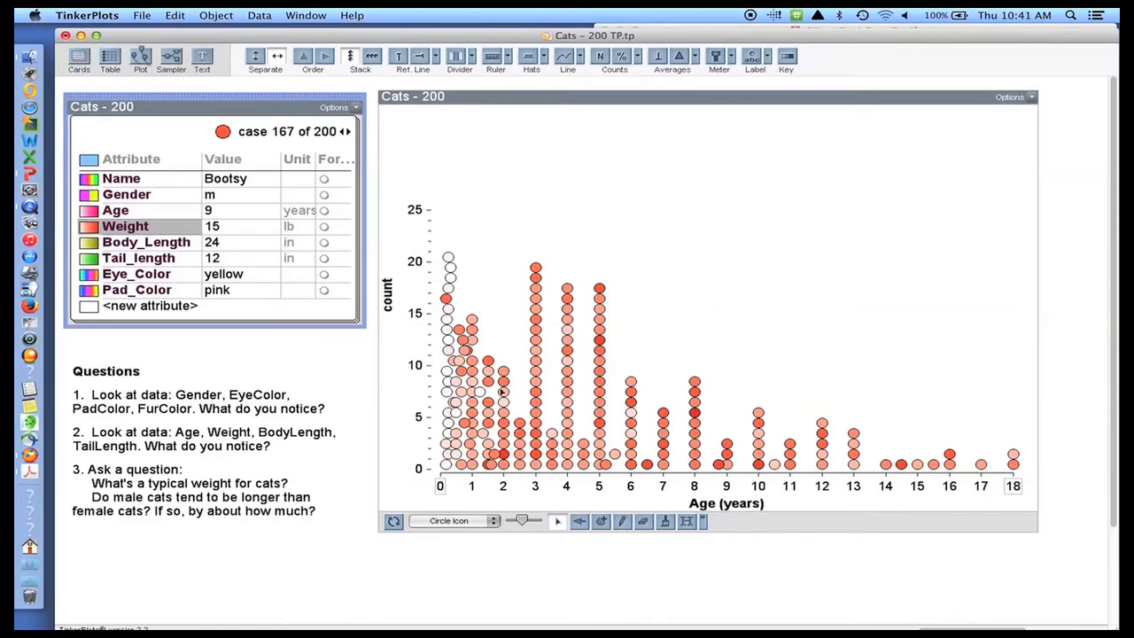
- Drag a cat upward to divide the age plot into six Weight (lb) bins, 0–3.99 to 20–24
click(536, 381)
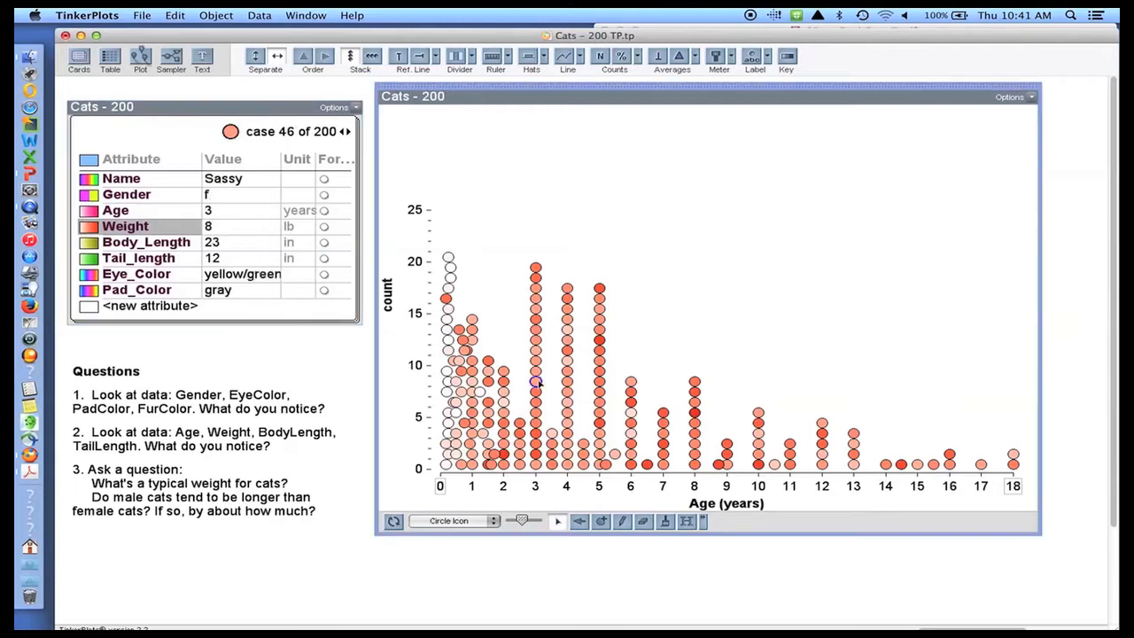
drag(537, 382, 532, 323)
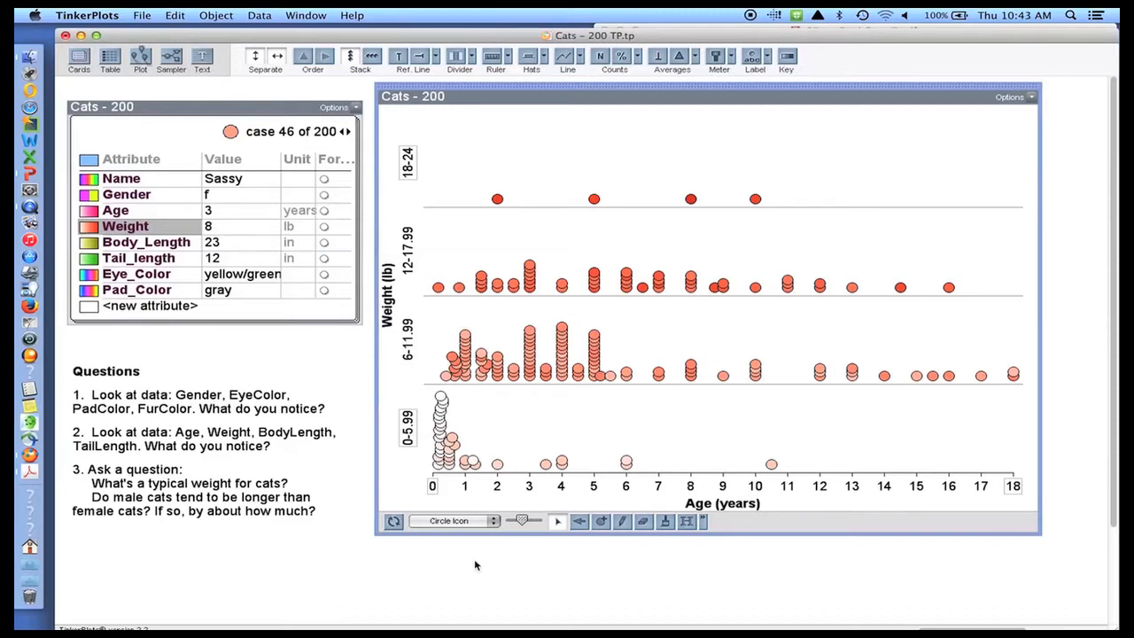
drag(567, 323, 569, 306)
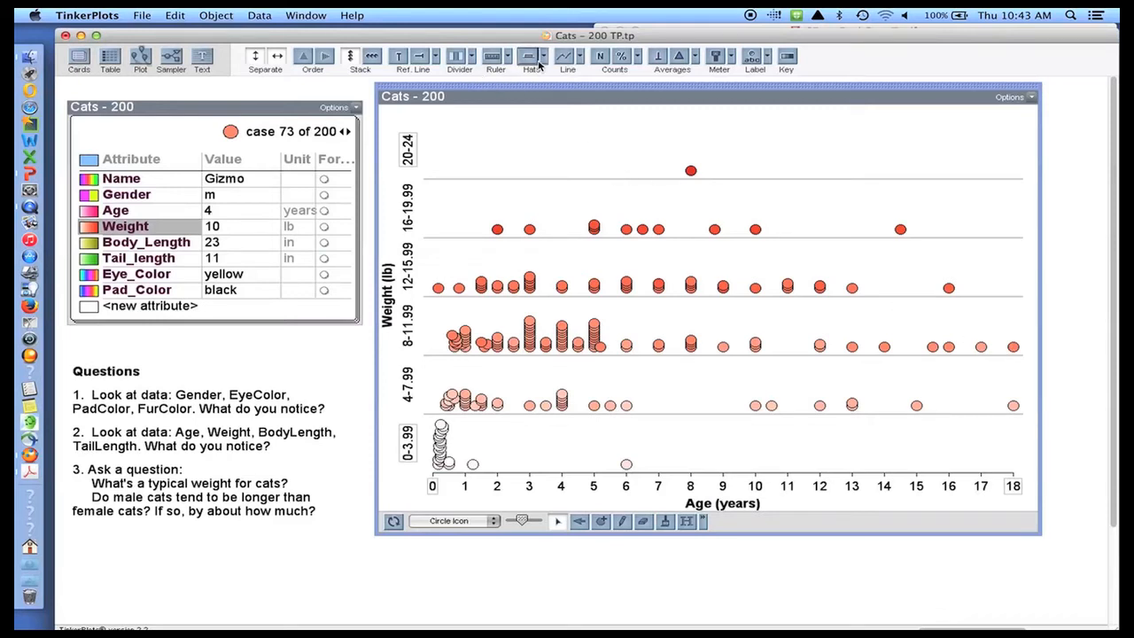
click(399, 56)
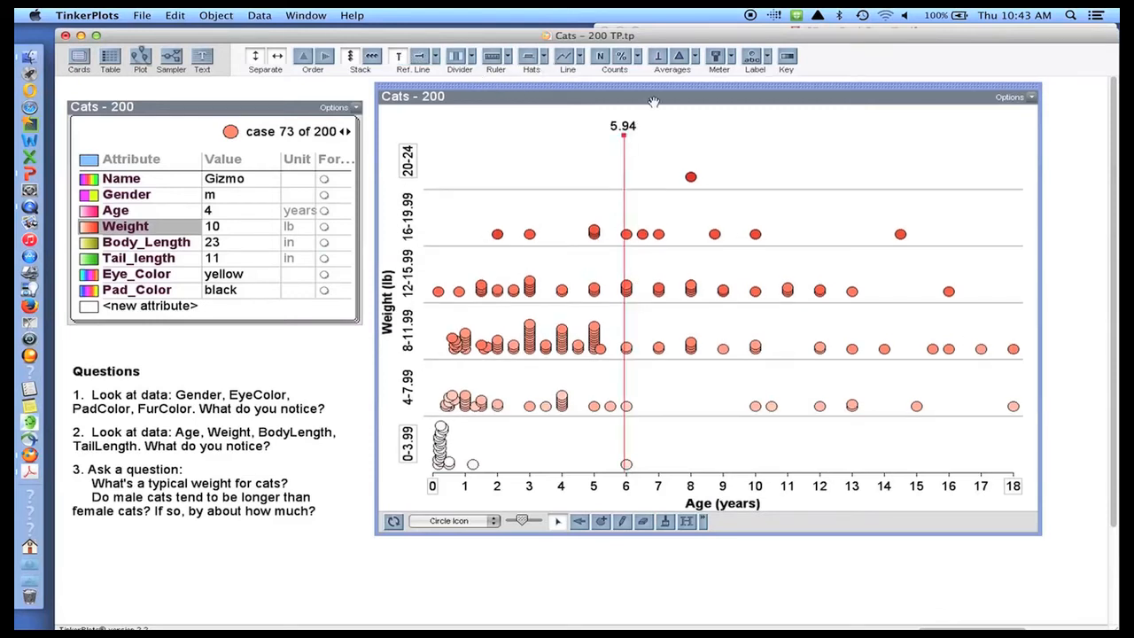
drag(623, 135, 820, 149)
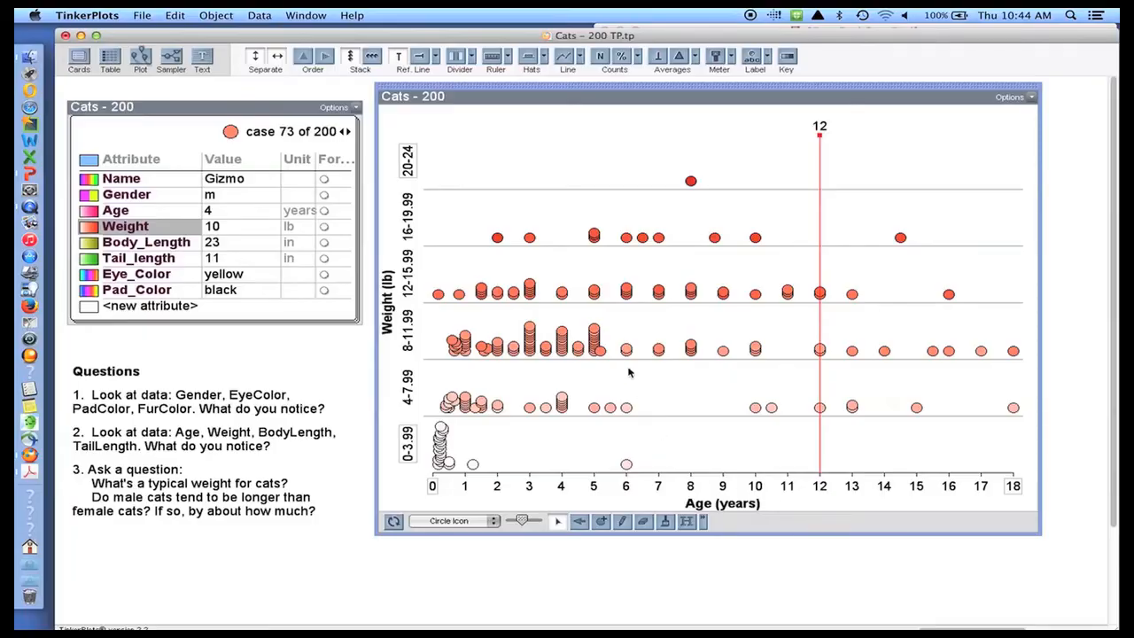
click(399, 57)
- Spread Weight into a continuous 0–22 lb vertical axis, giving a weight-by-age scatterplot
drag(593, 285, 611, 206)
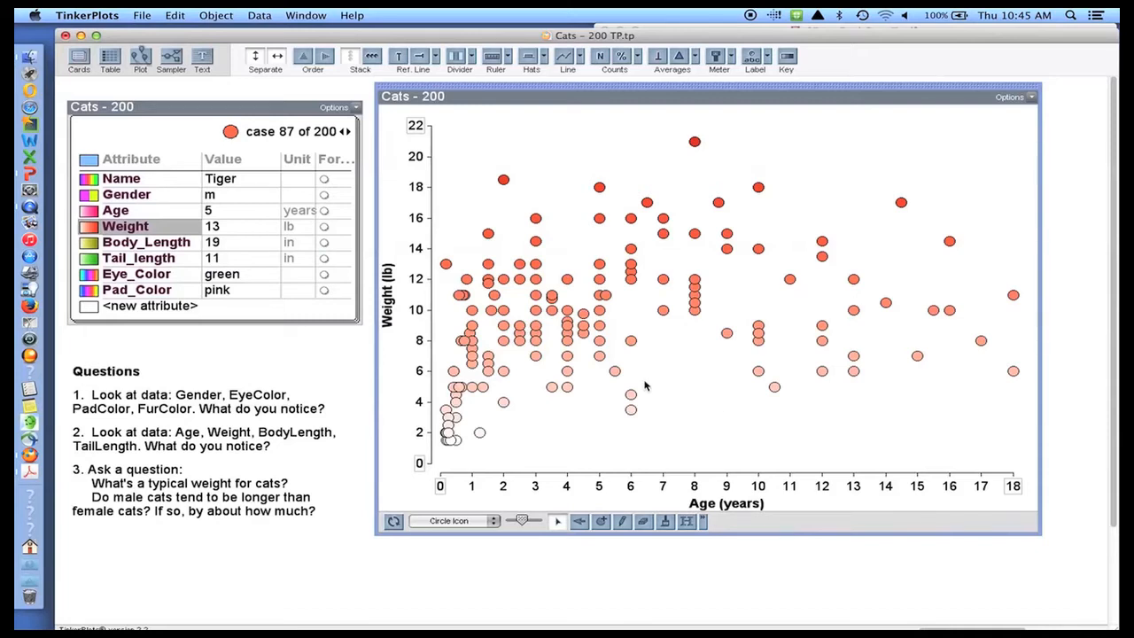
- Colour by Body_Length, mix the cats, then stack them along a 10–36 inch Body_Length axis
click(153, 249)
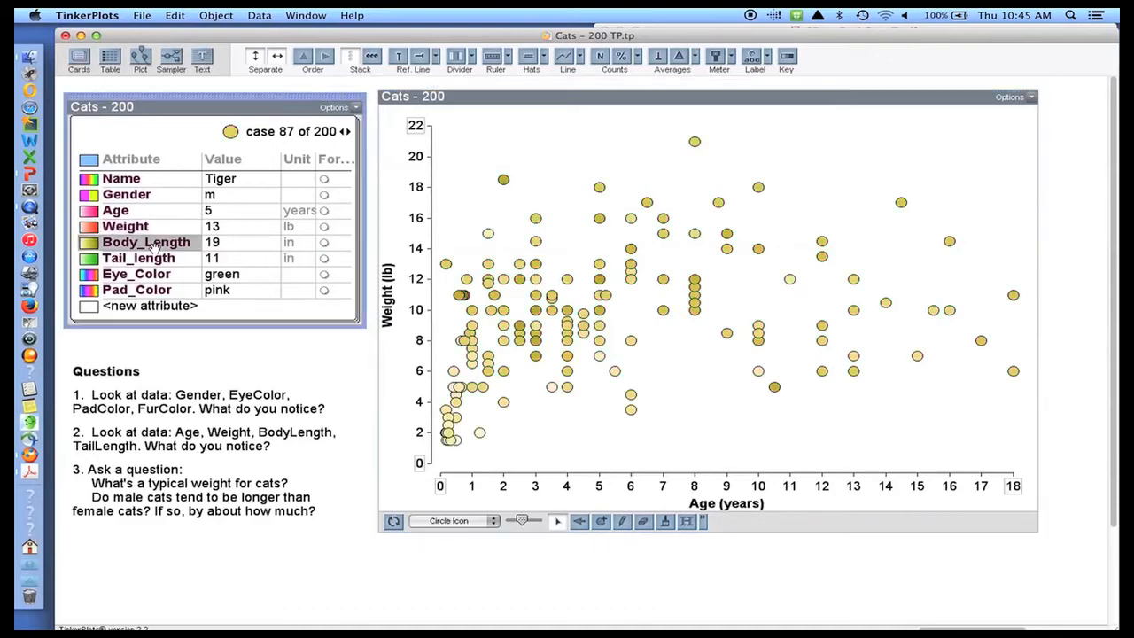
click(394, 522)
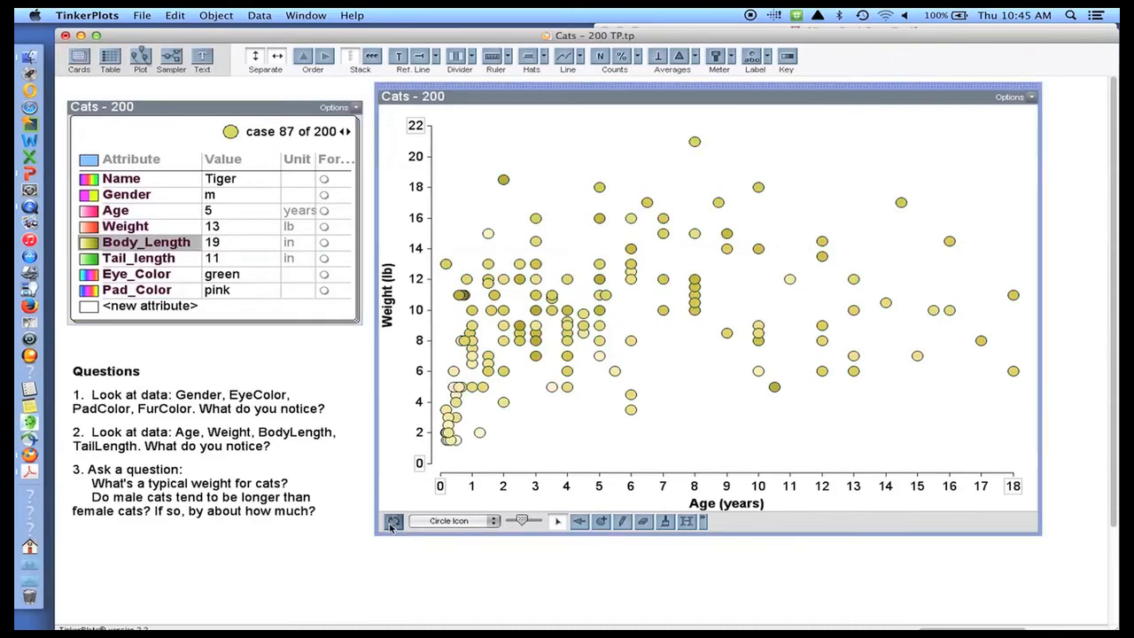
drag(530, 301, 917, 325)
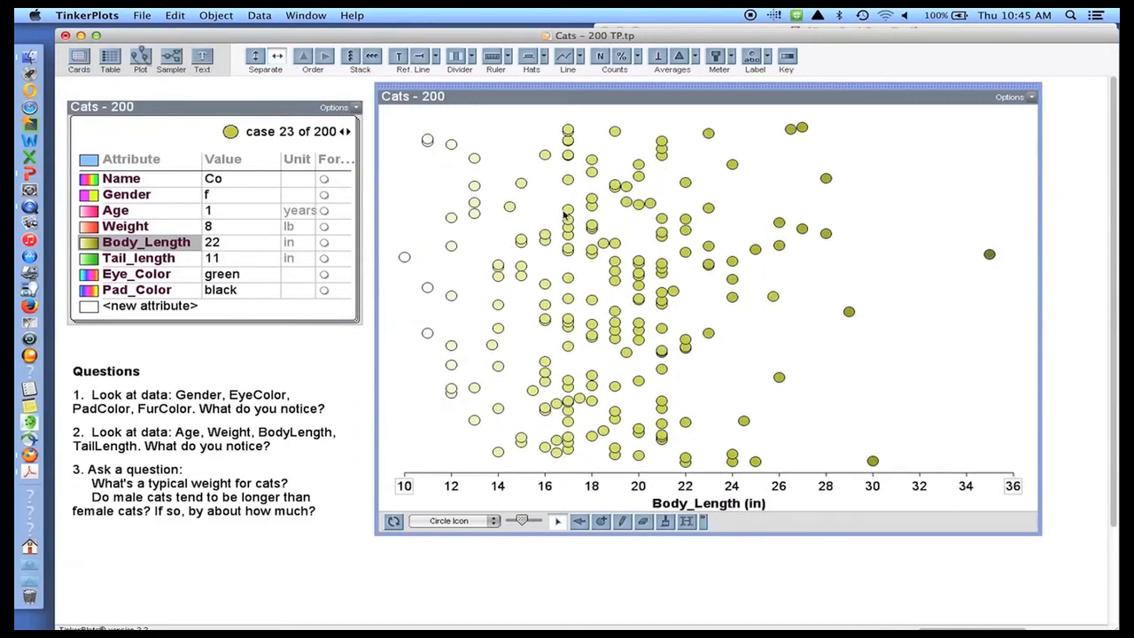
click(355, 56)
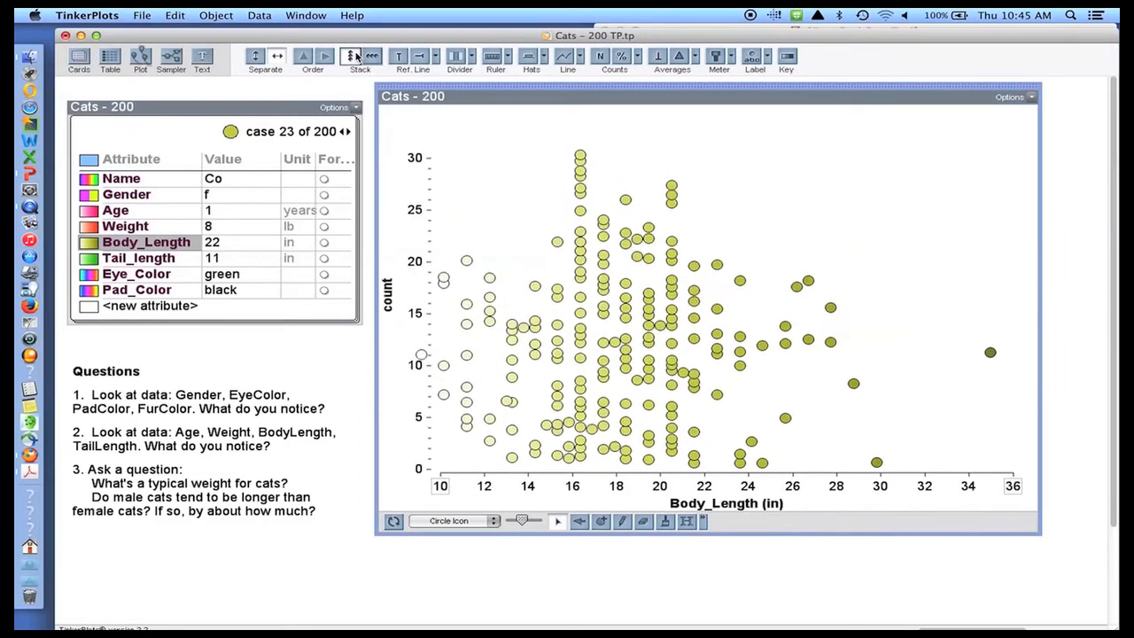
- Colour by Tail_length and split the cats vertically into 2-inch Tail_length bins from 0 to 16
click(162, 258)
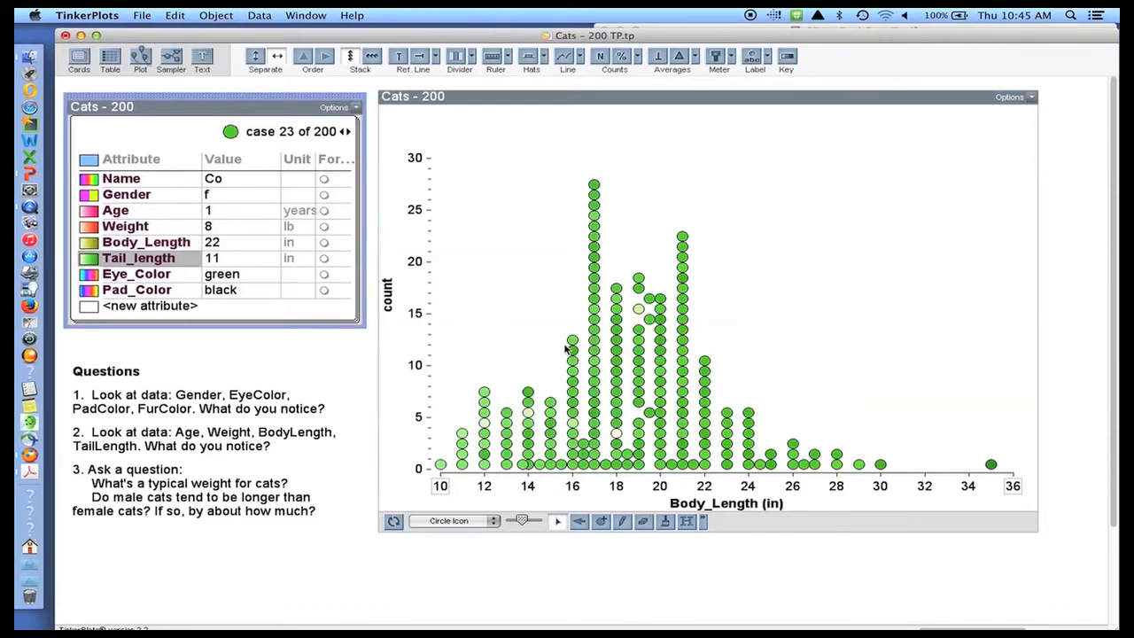
drag(574, 354, 602, 200)
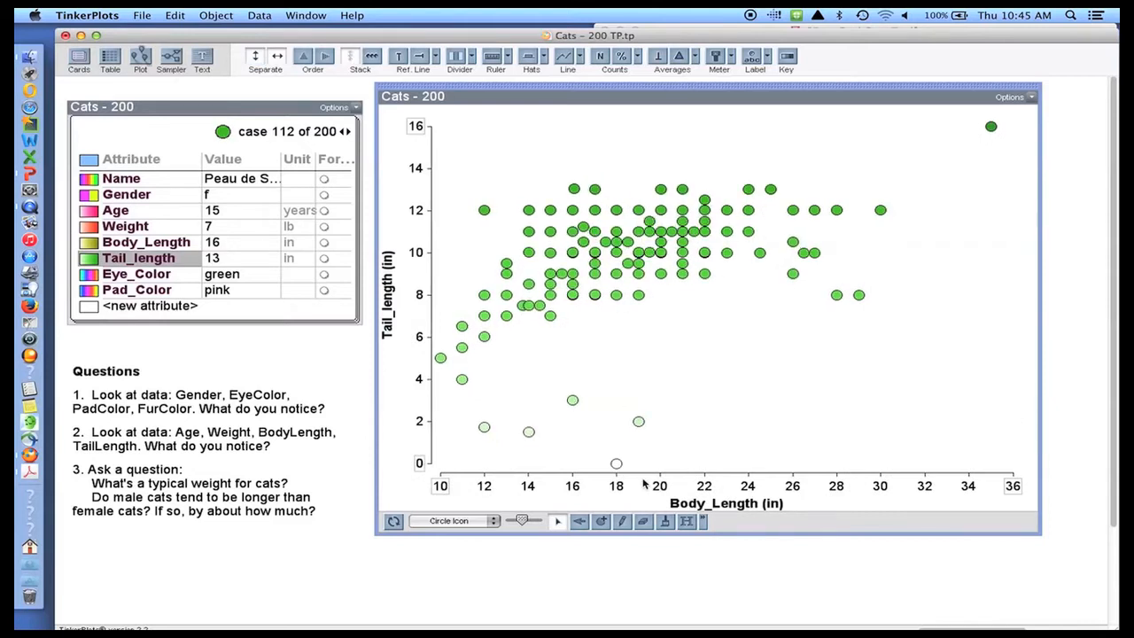
click(594, 296)
drag(594, 296, 596, 313)
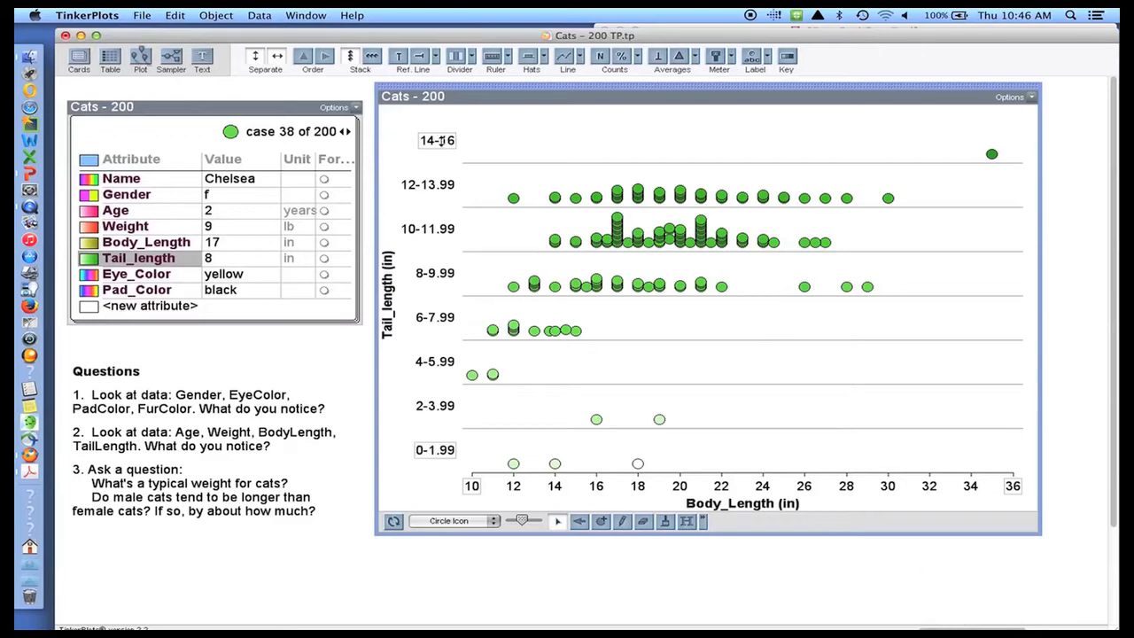
- Place a reference line at about 24 inches, then mix all 200 cats into a random scatter
click(399, 55)
drag(649, 139, 763, 142)
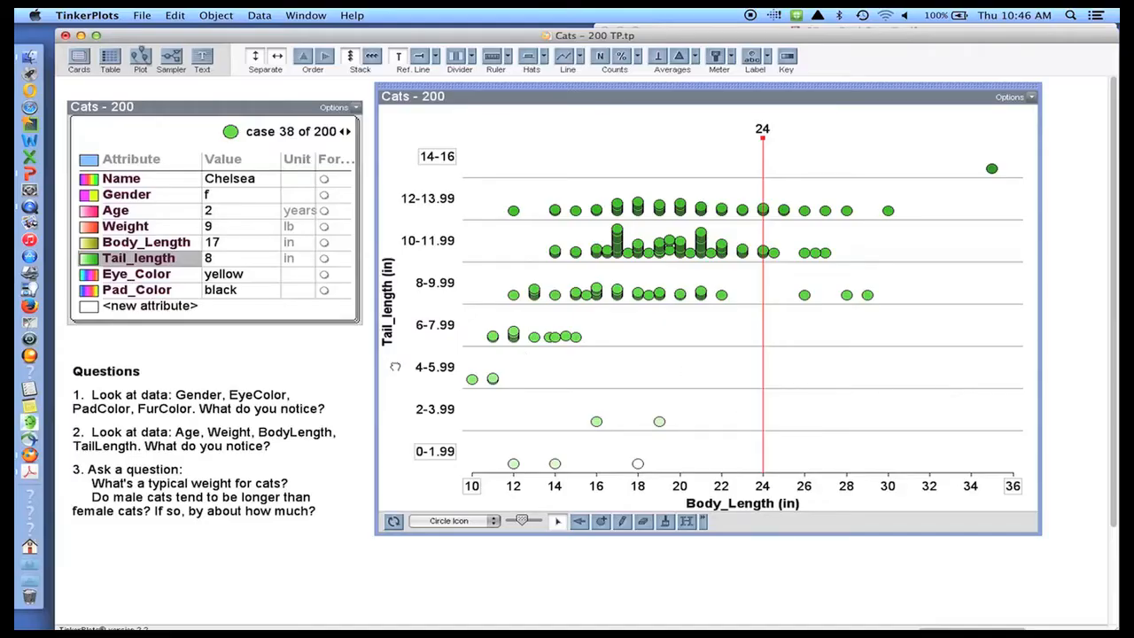
click(393, 521)
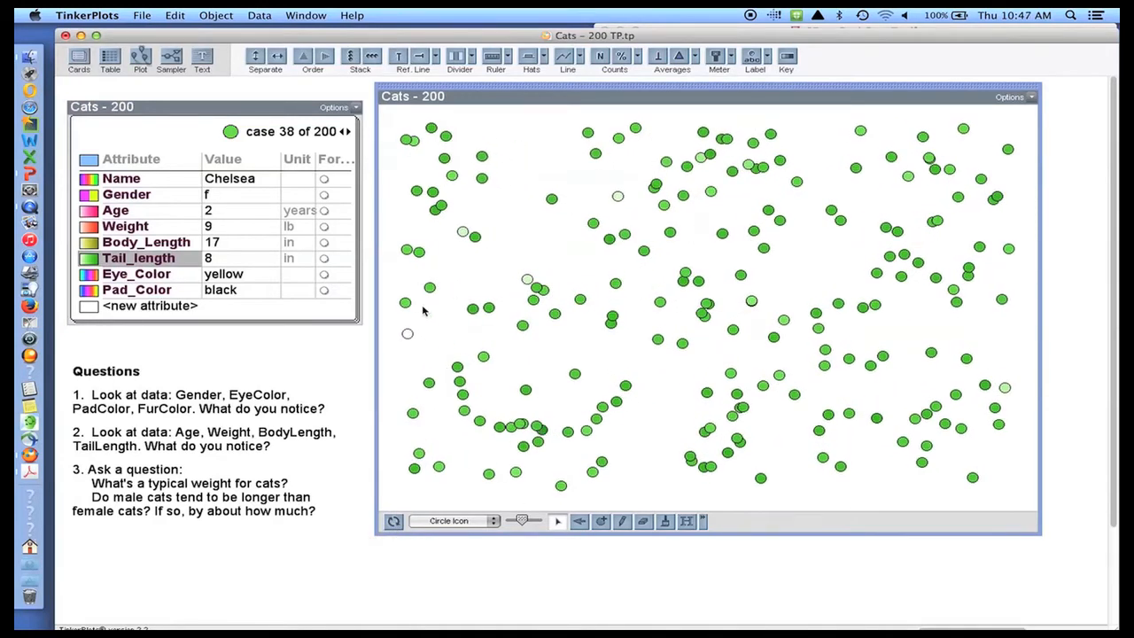
- Colour by Weight, spread the cats along a 1–21 lb Weight axis, and stack them
click(137, 228)
drag(542, 295, 868, 308)
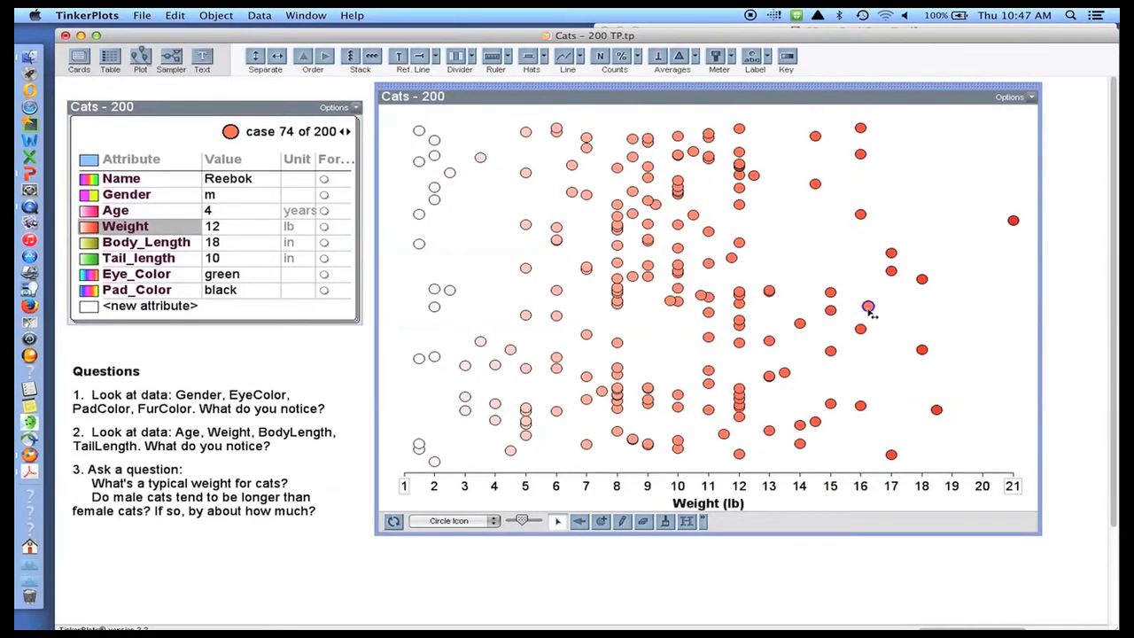
click(397, 57)
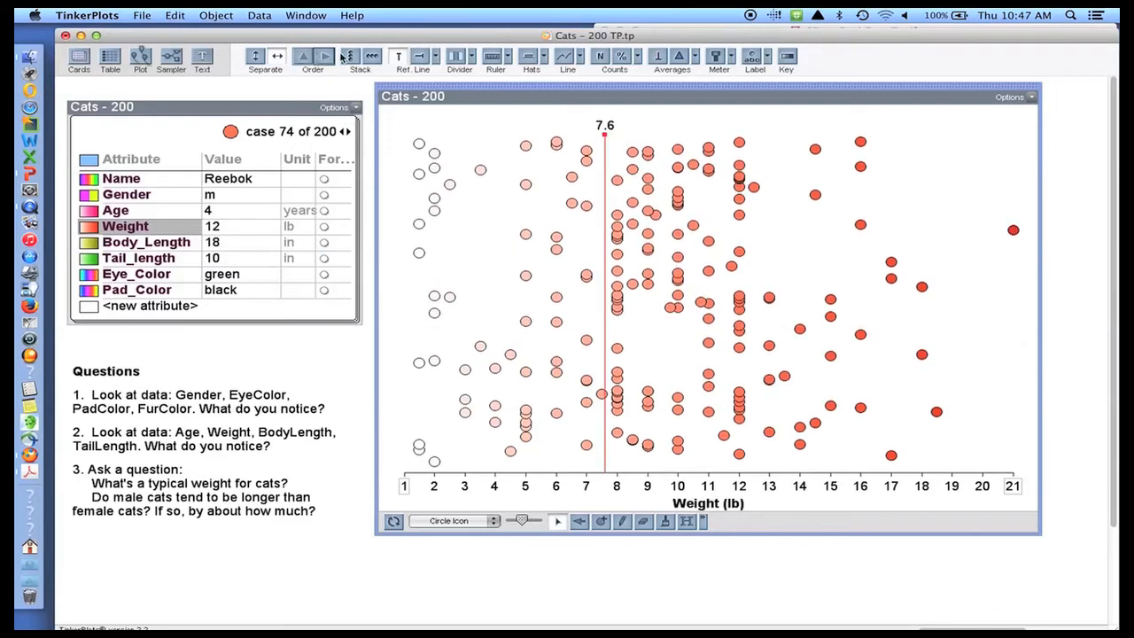
click(397, 57)
click(351, 57)
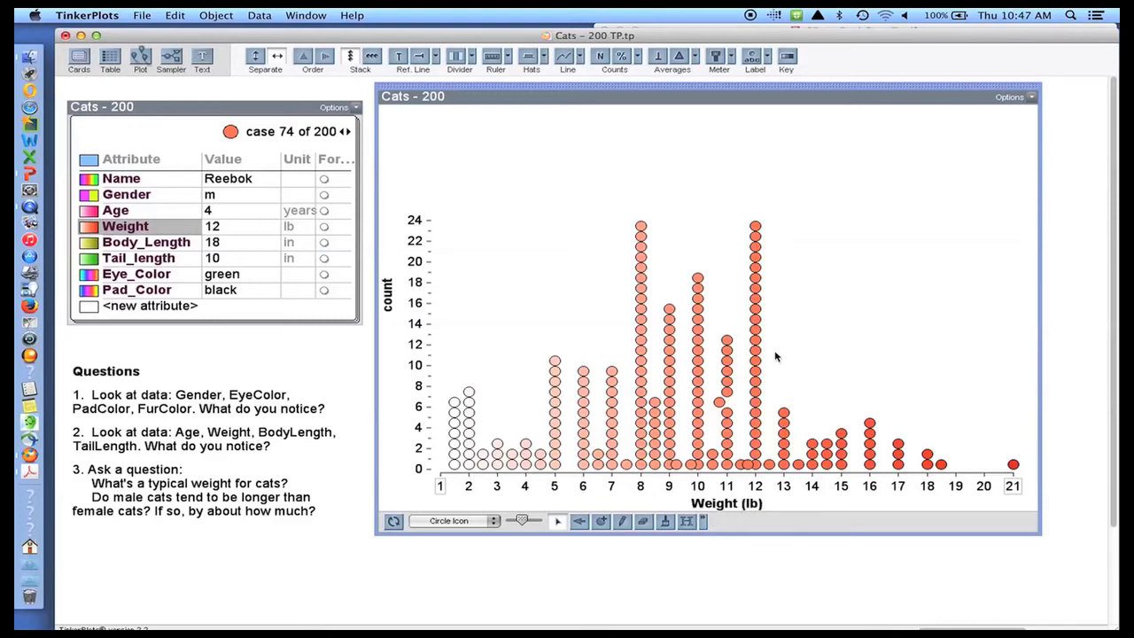
- Mark the mean weight (about 9.05 lb) on the axis, leaving its numeric value turned off
click(658, 57)
click(696, 56)
click(705, 74)
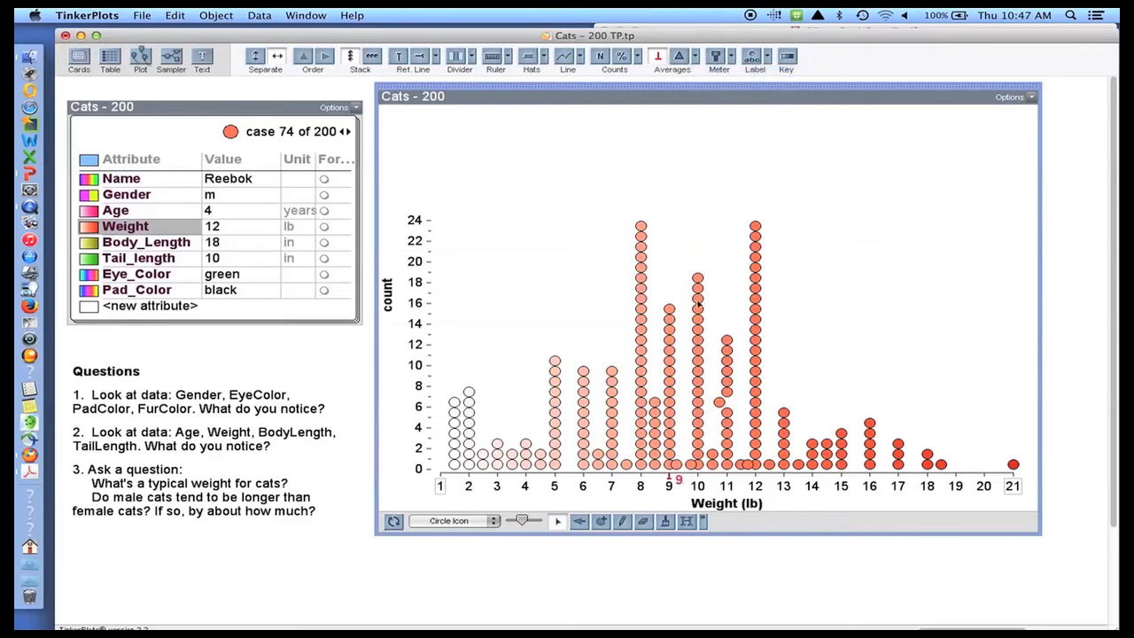
click(695, 56)
click(705, 73)
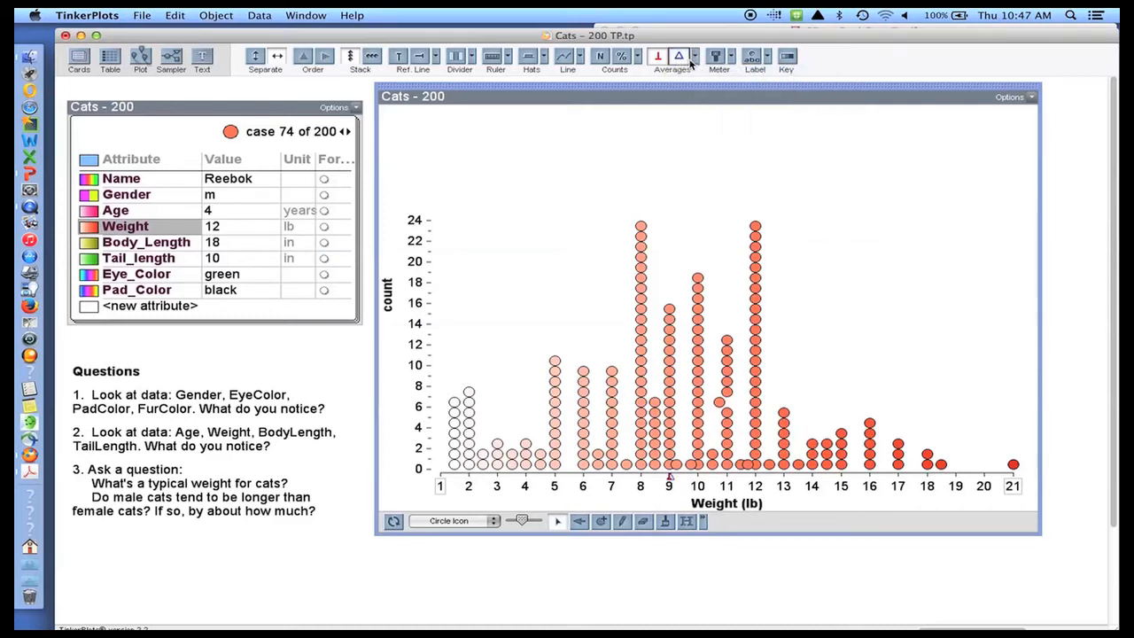
click(695, 57)
click(764, 71)
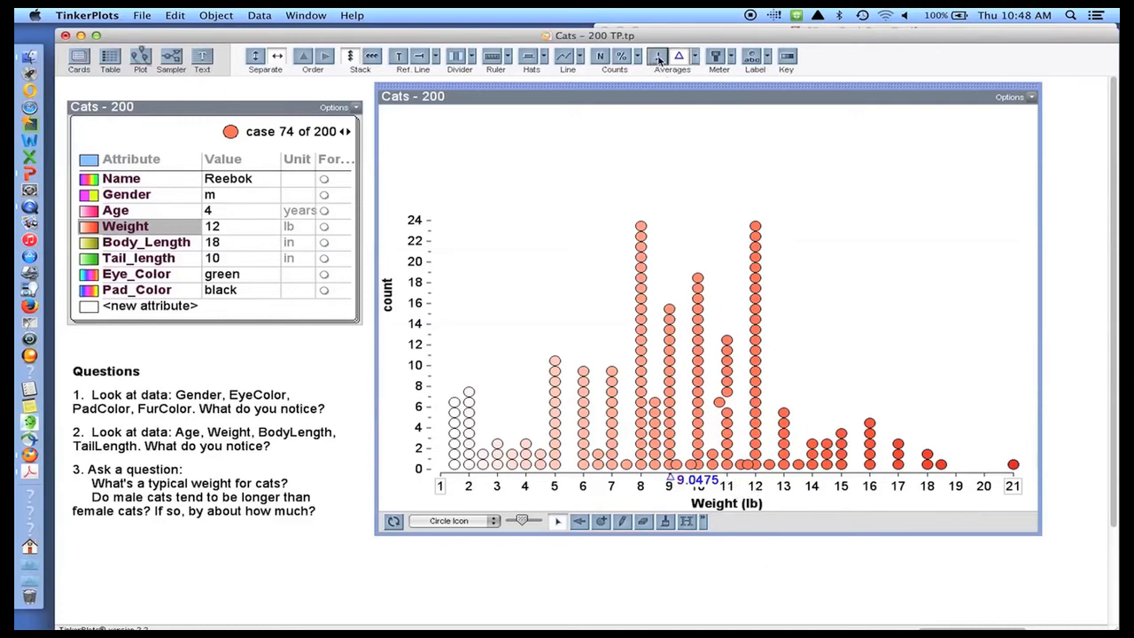
click(695, 60)
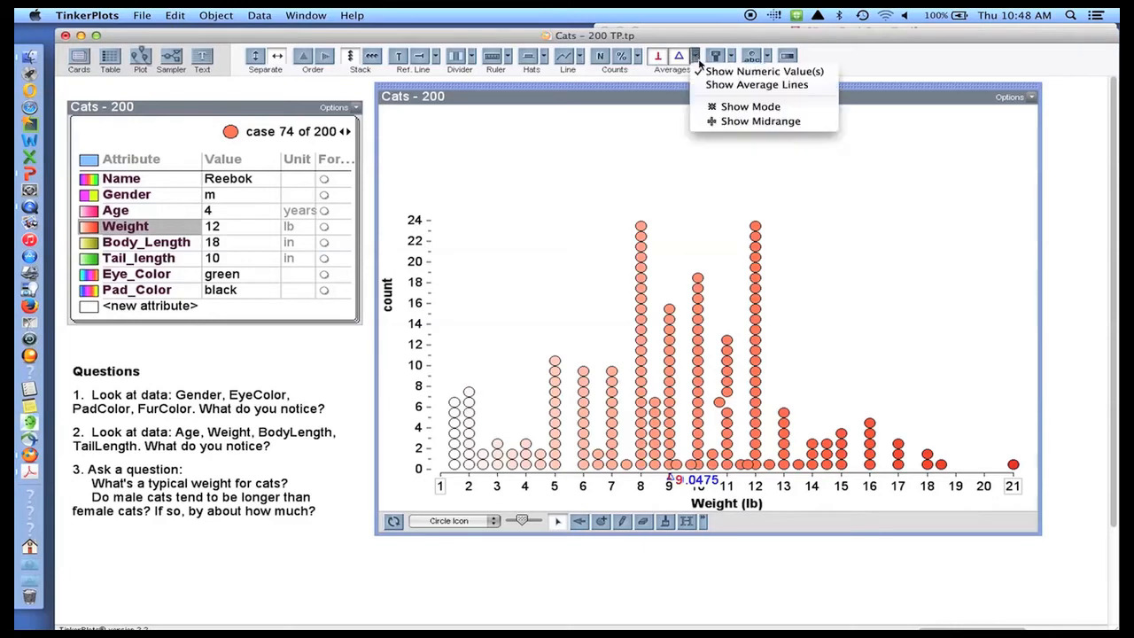
click(749, 73)
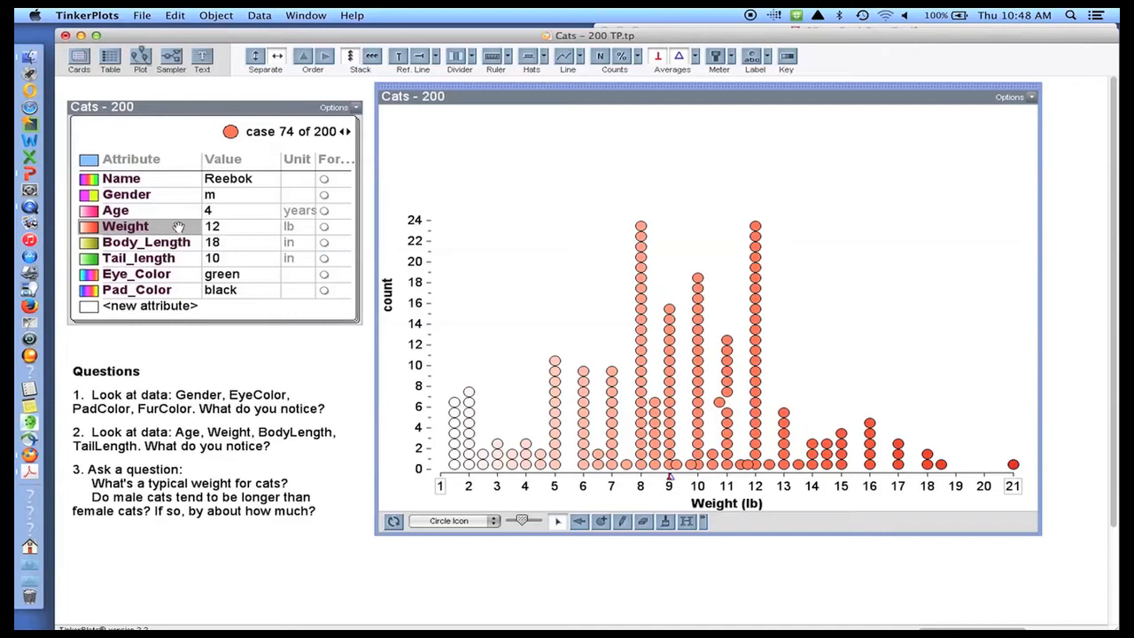
- Colour the cats by Gender and put Gender on the vertical axis, giving separate m and f Weight rows
click(119, 195)
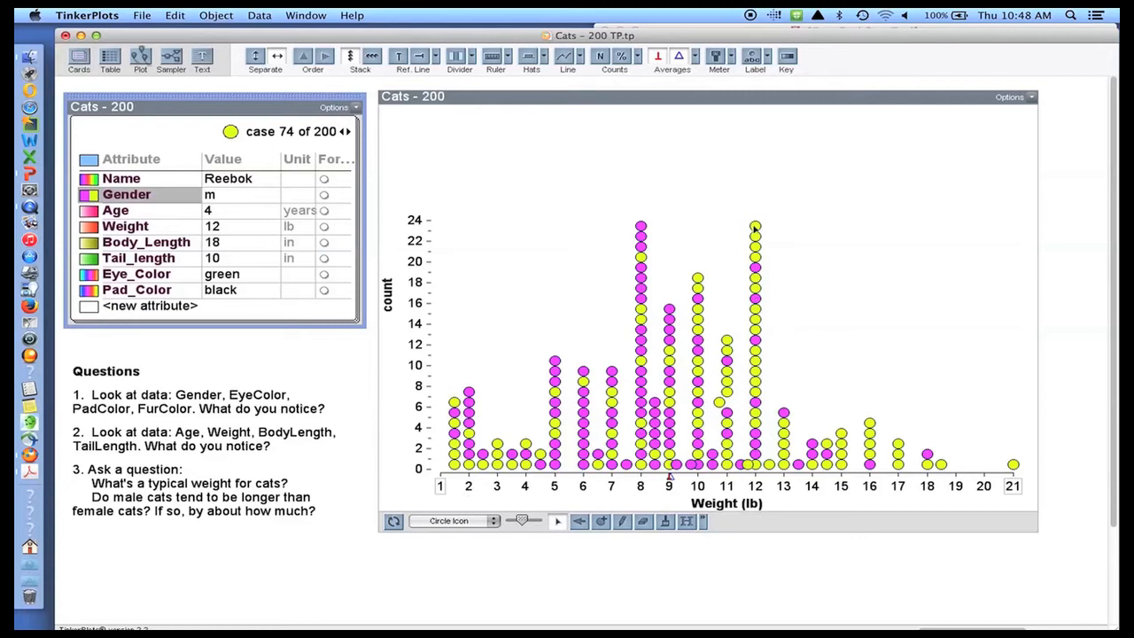
drag(755, 232, 754, 215)
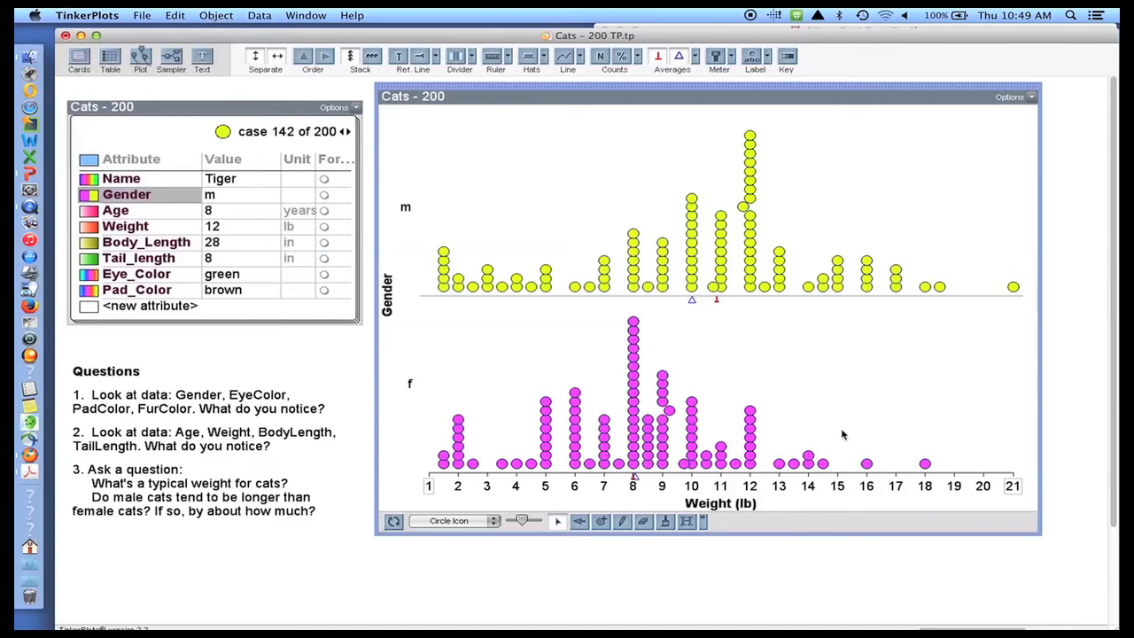
- Recolour the m and f Weight dots by Age in shades of pink
click(106, 212)
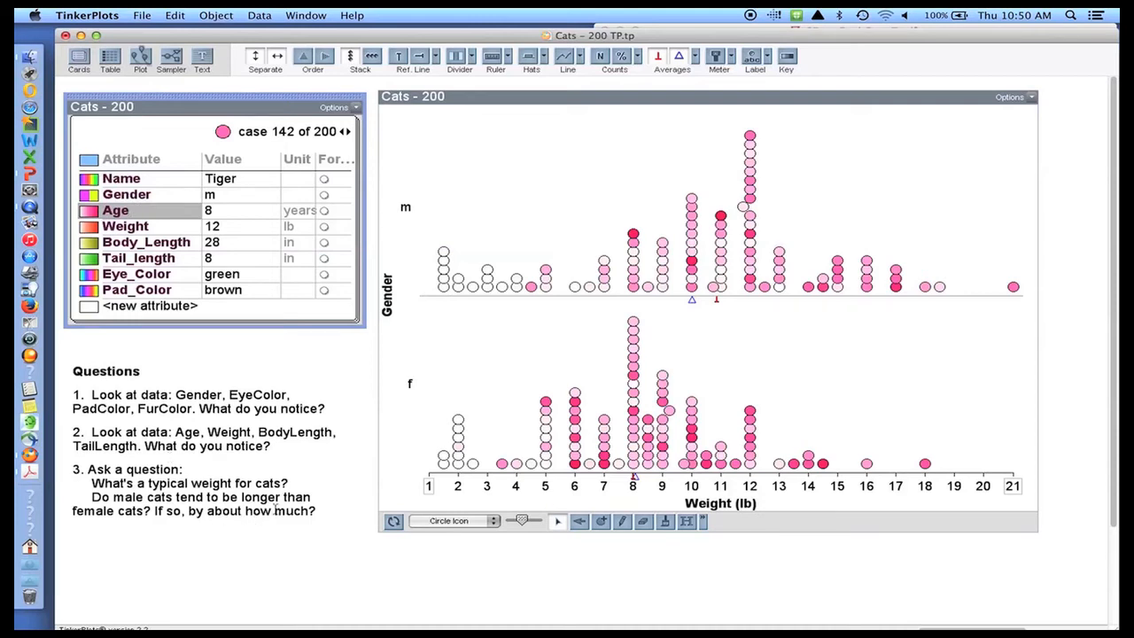
- Colour the cats by Body_Length and plot Body_Length (in) on the horizontal axis, 10 to 36
click(159, 245)
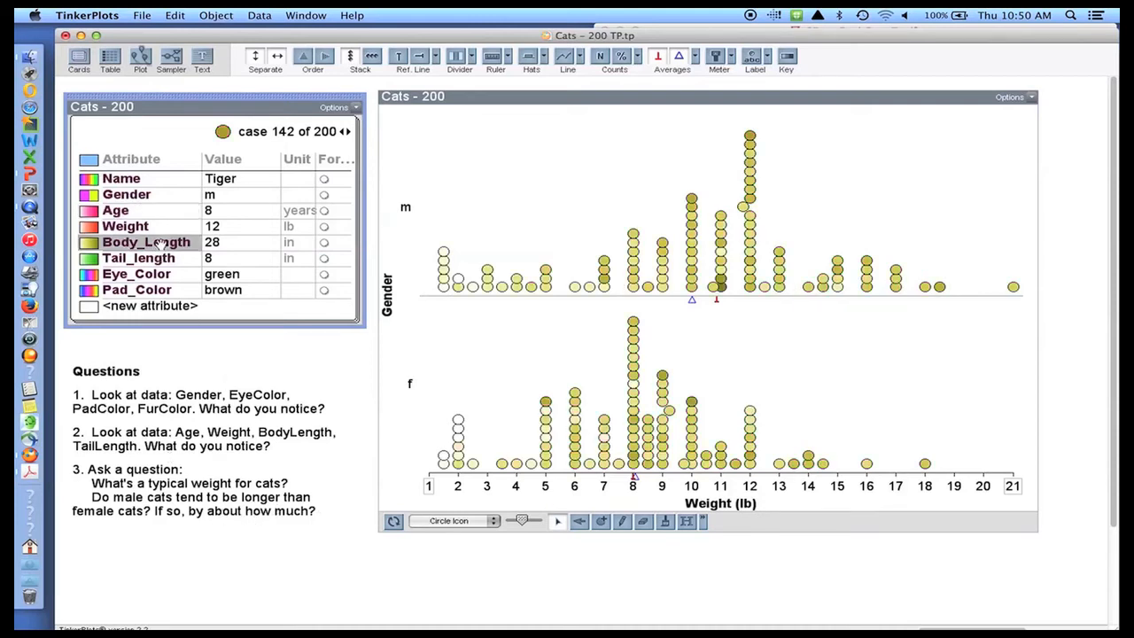
click(394, 521)
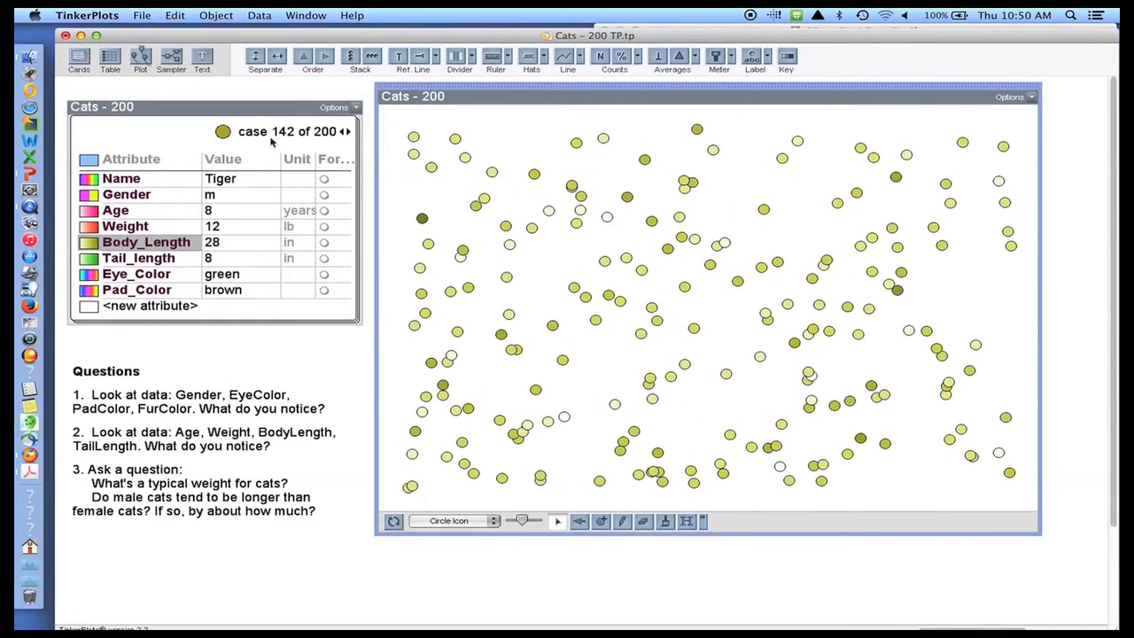
click(174, 16)
click(177, 35)
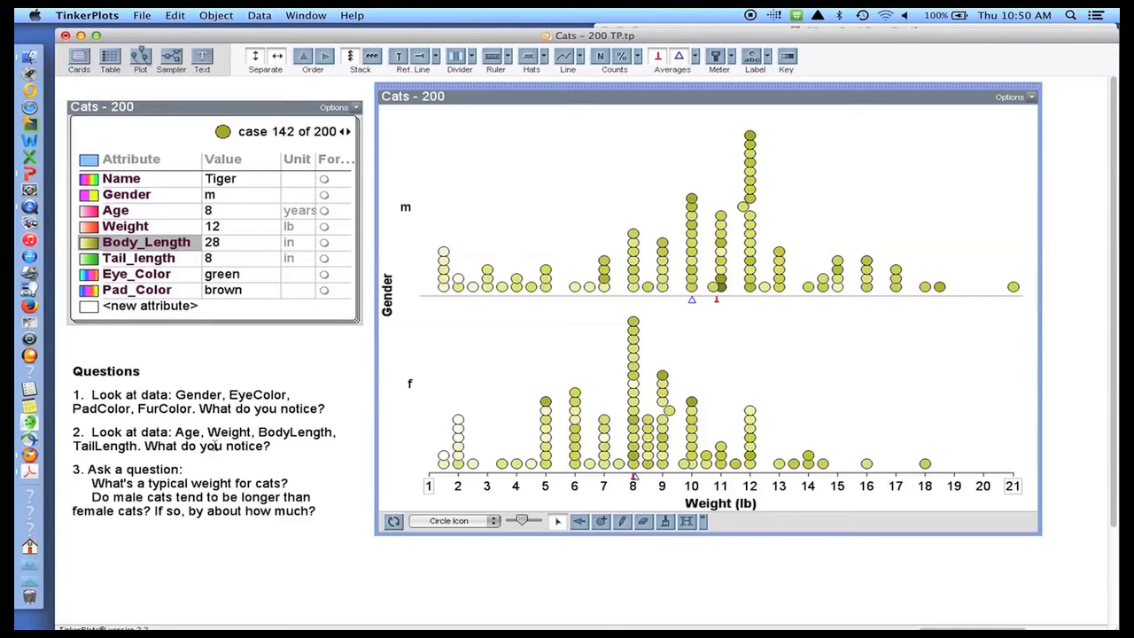
drag(155, 248, 699, 507)
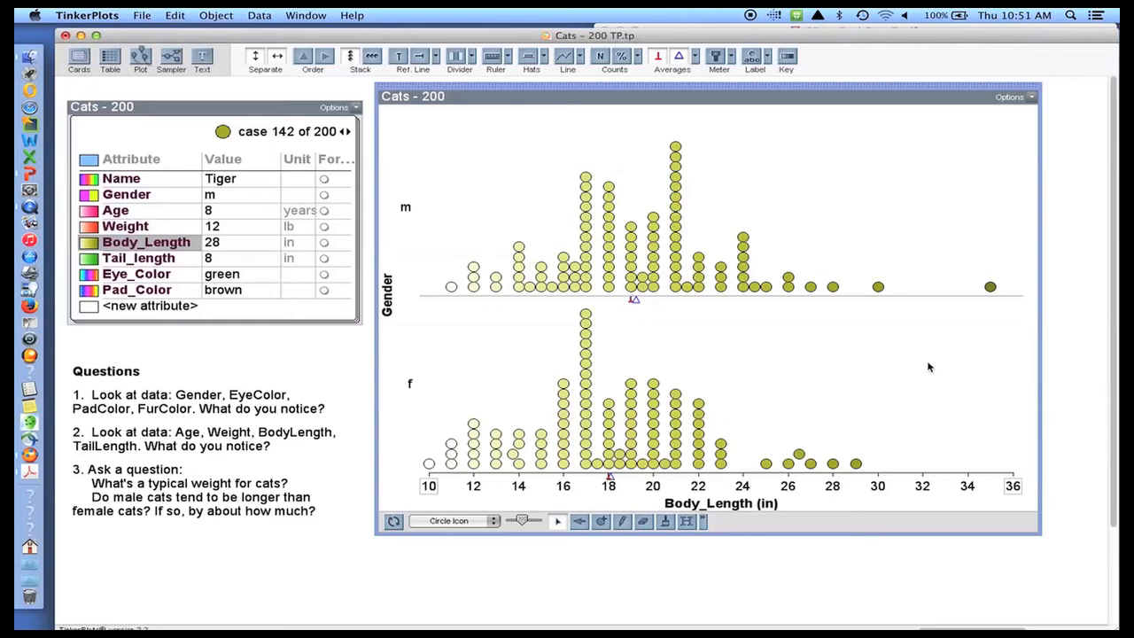
- Hide the 35-inch Body_Length case so the axis runs from 10 to 30
right_click(991, 288)
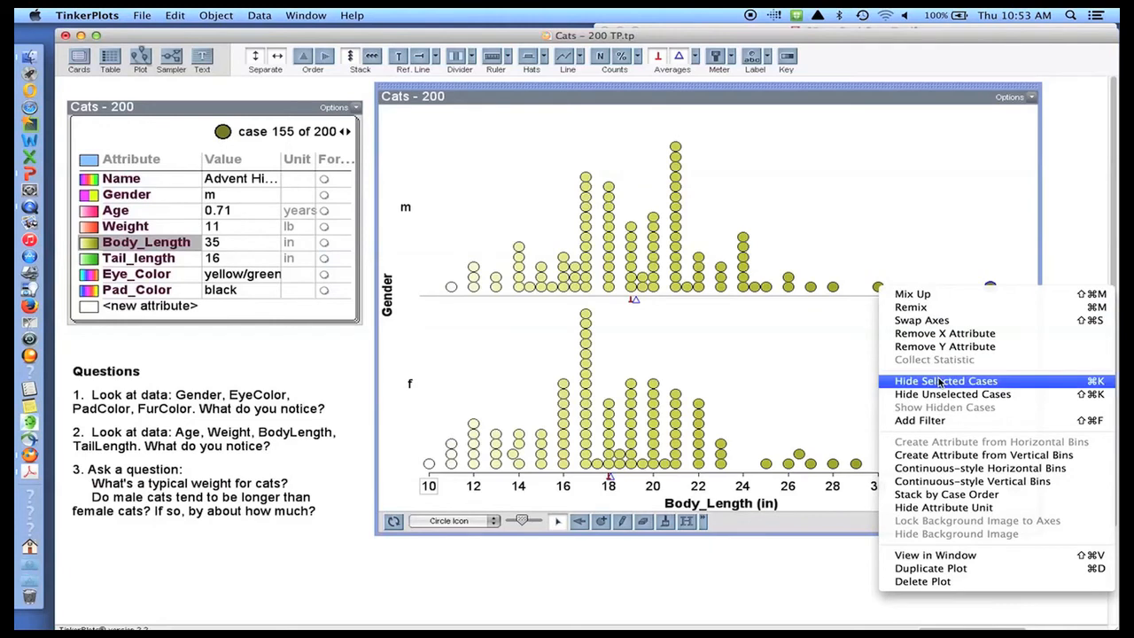
click(941, 382)
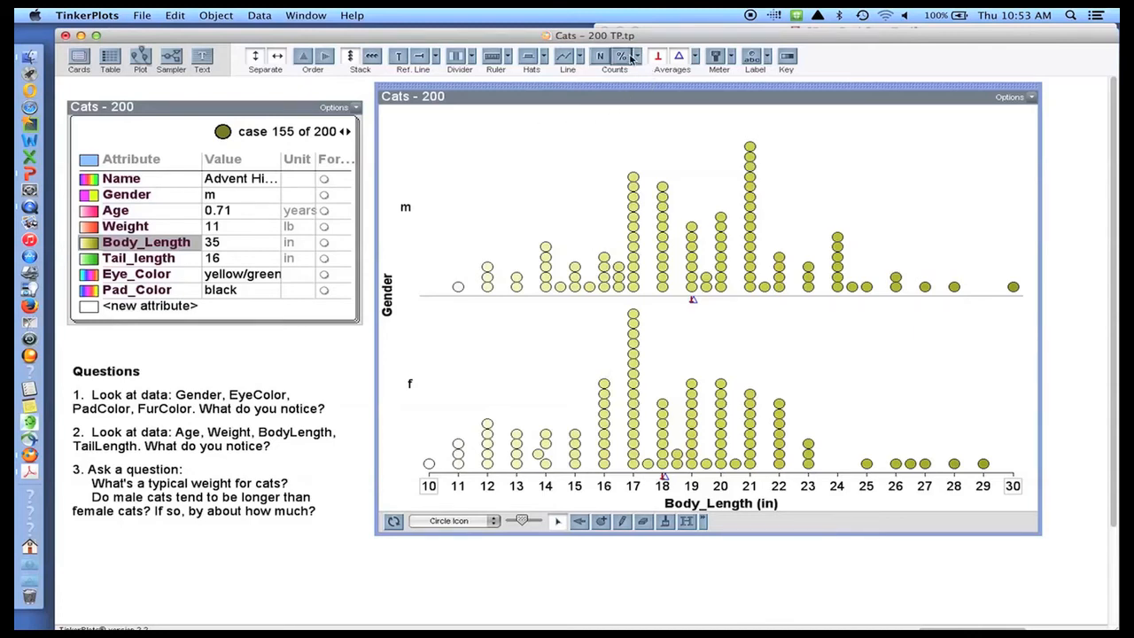
- Add a Box Plot hat to the m and f Body_Length rows and adjust the case icon size
click(533, 58)
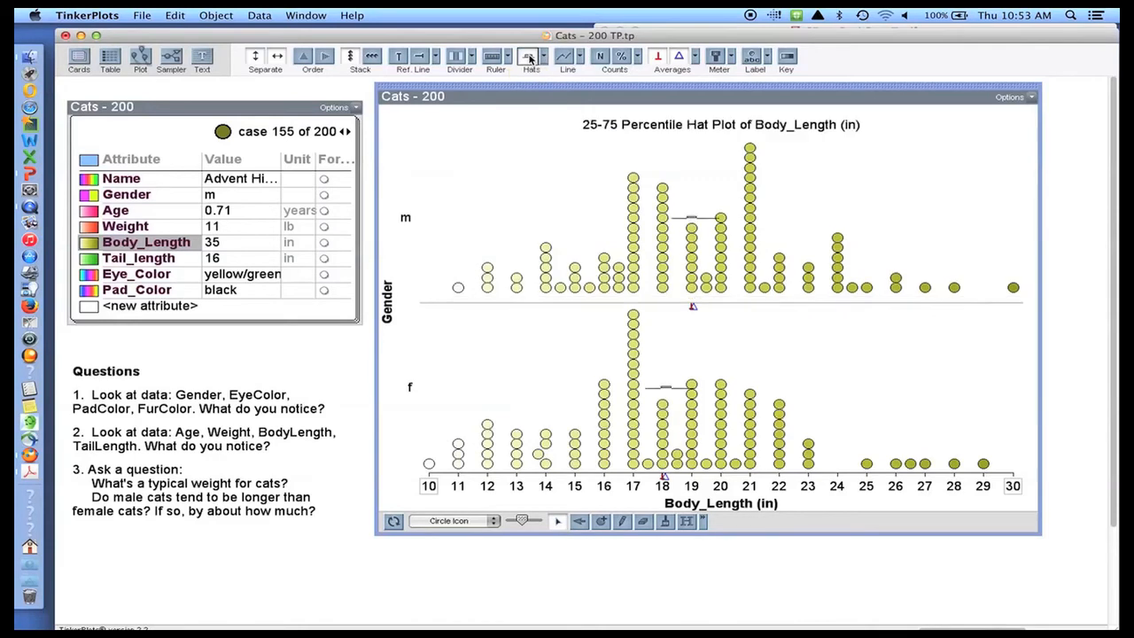
click(531, 58)
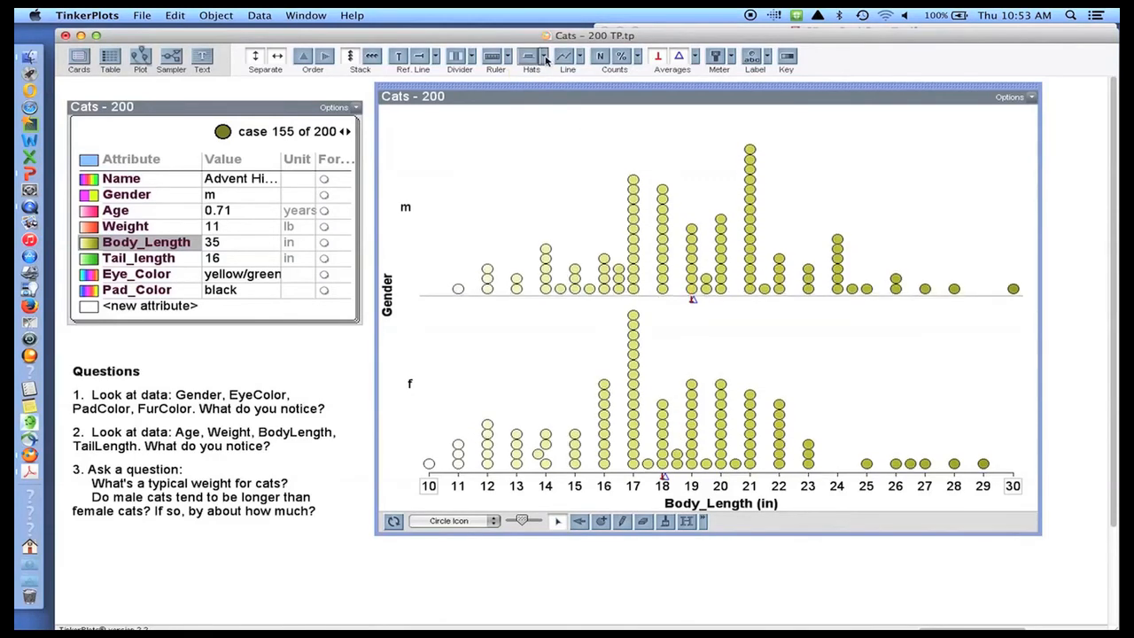
click(543, 56)
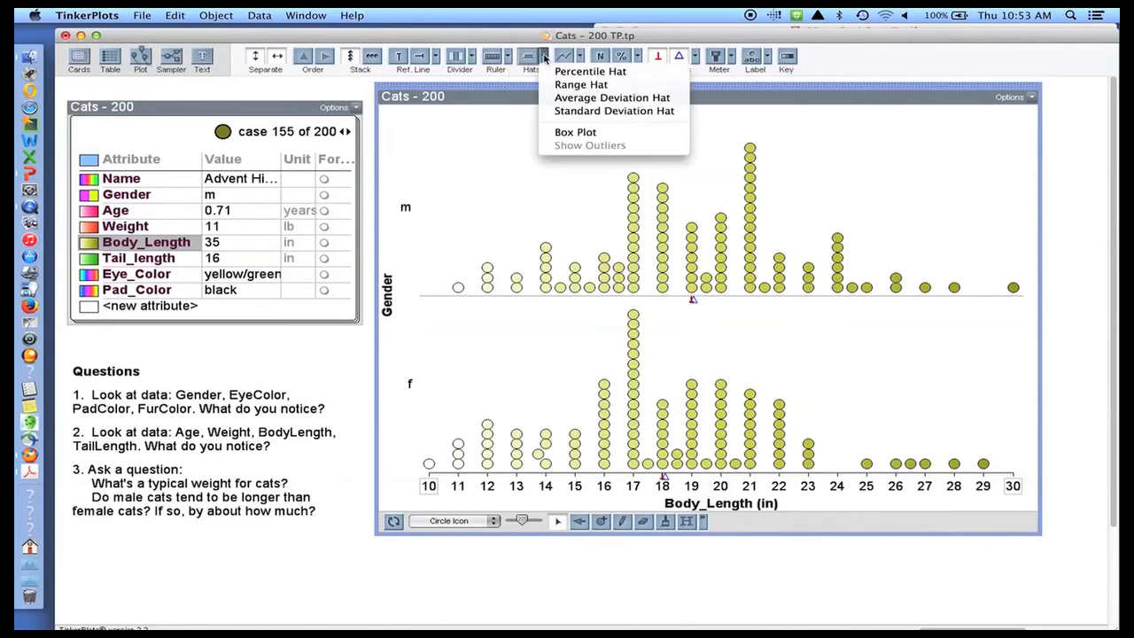
click(567, 133)
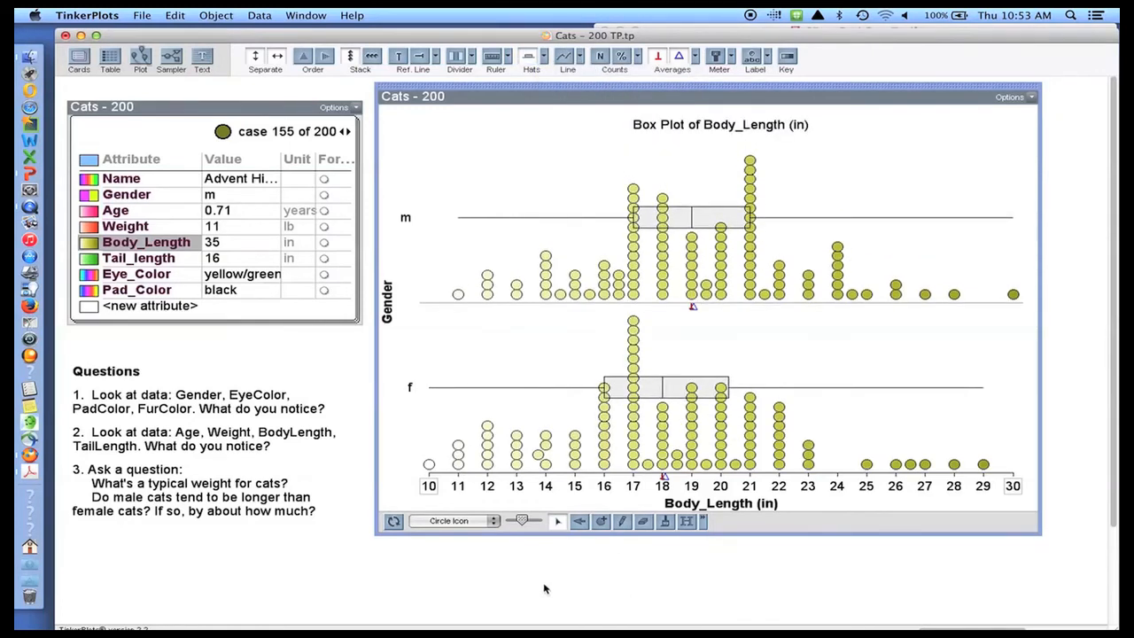
drag(526, 521, 511, 523)
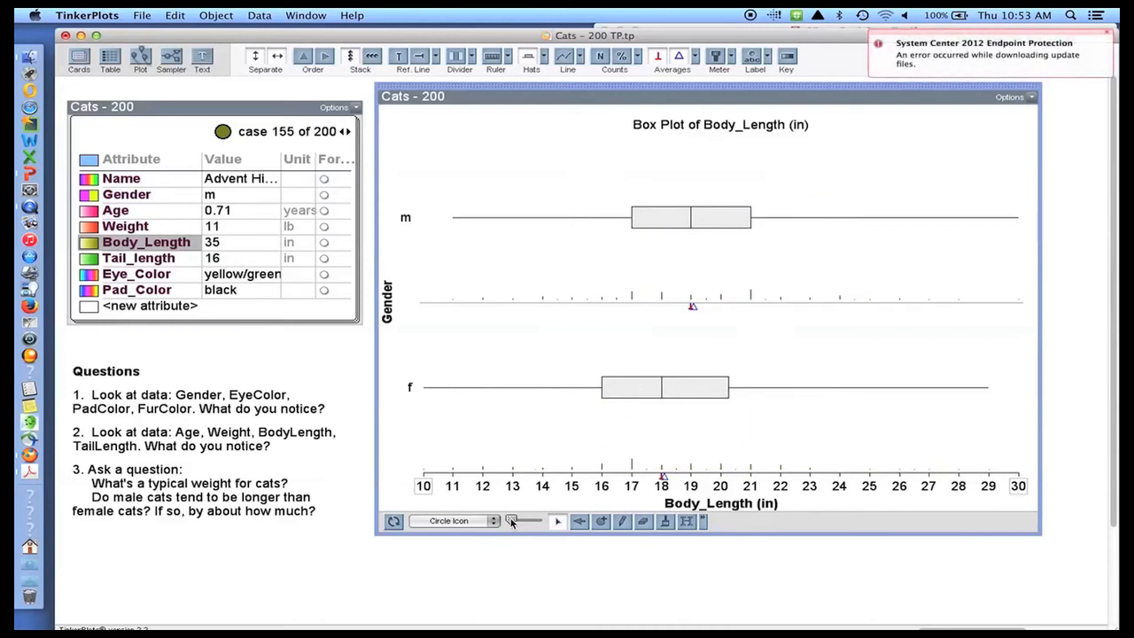
drag(511, 523, 521, 523)
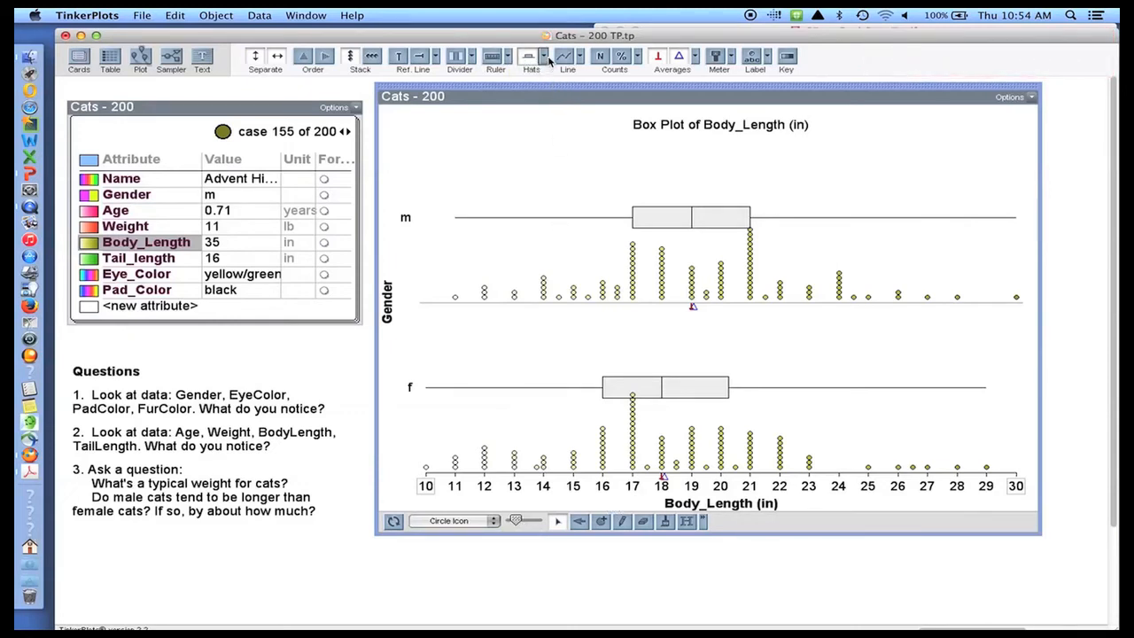
- Turn on Show Outliers for both Body_Length box plots
click(545, 57)
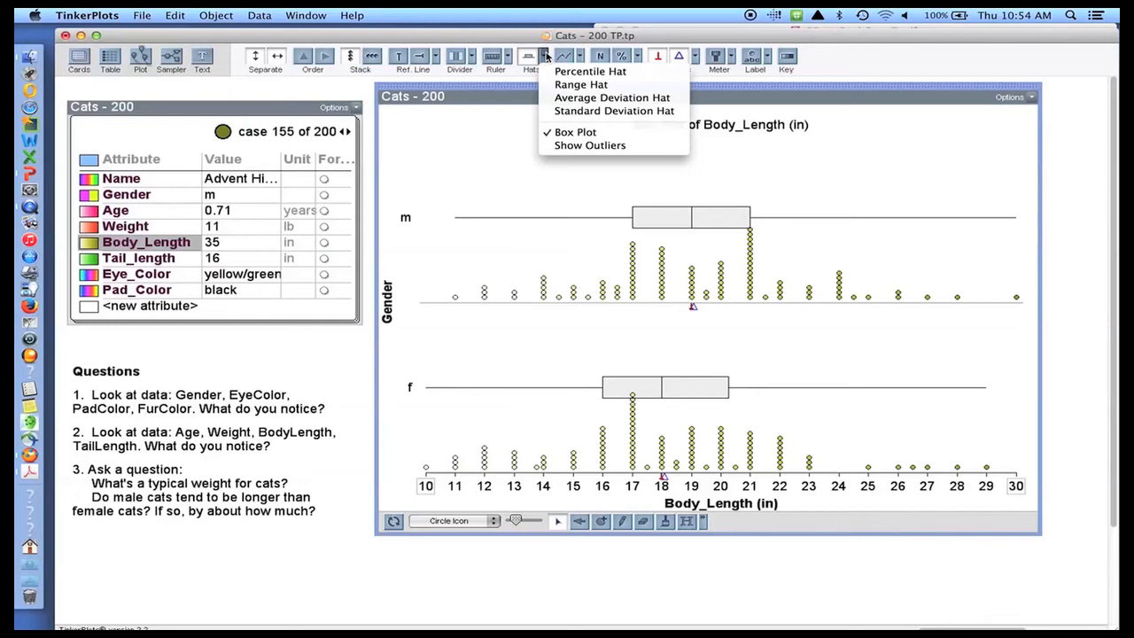
click(553, 146)
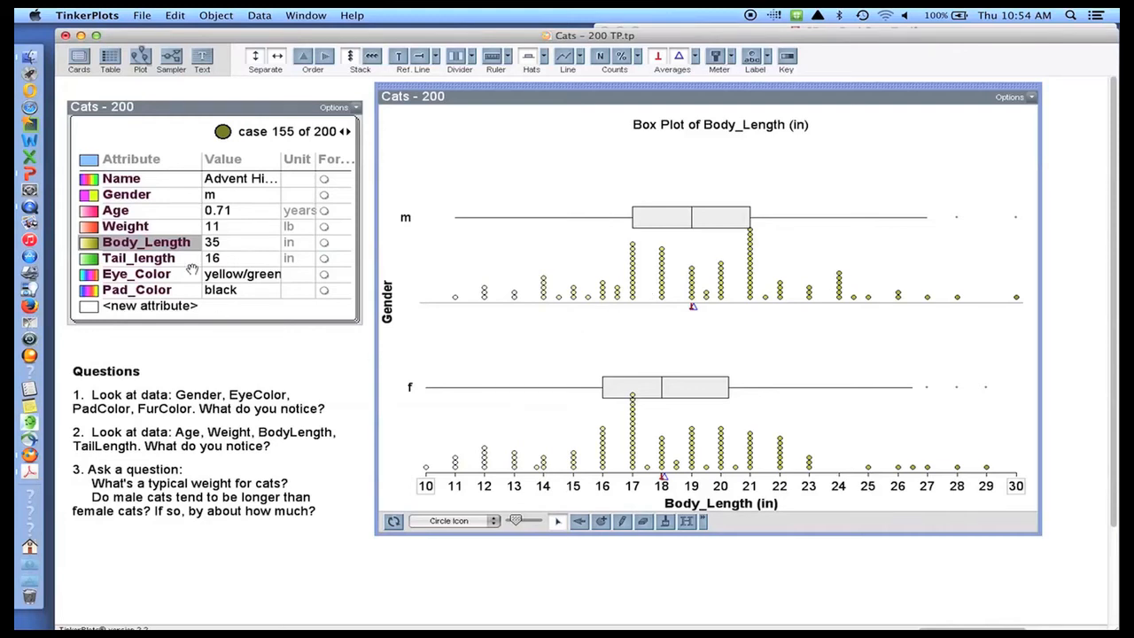
- Colour the cats by Weight and put Weight (lb) on the horizontal axis, 1 to 21
click(162, 227)
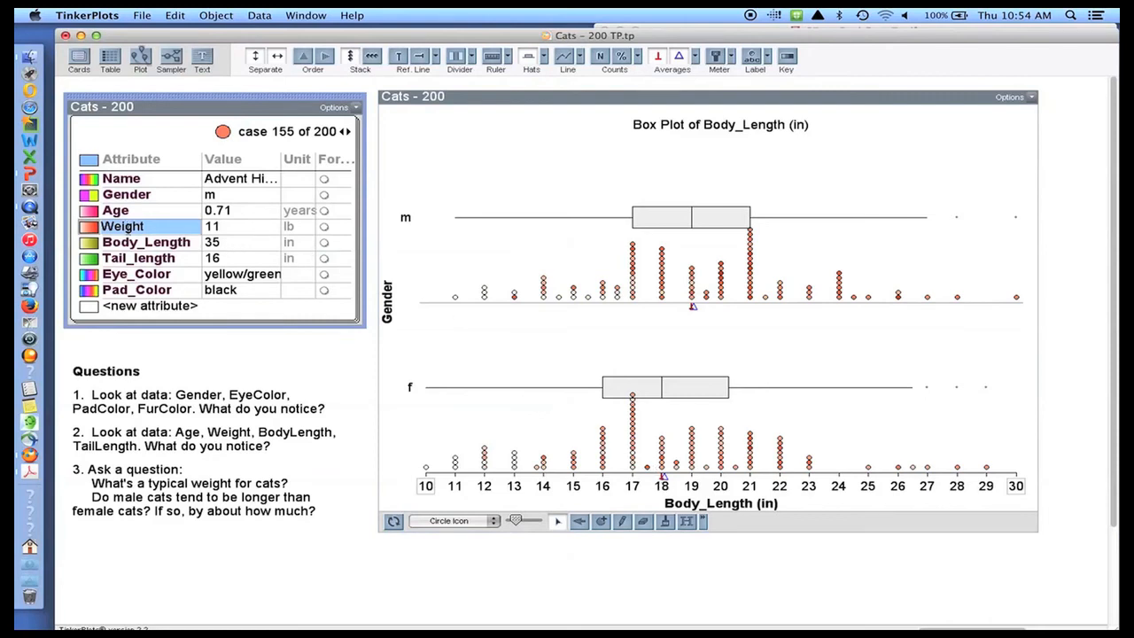
click(129, 228)
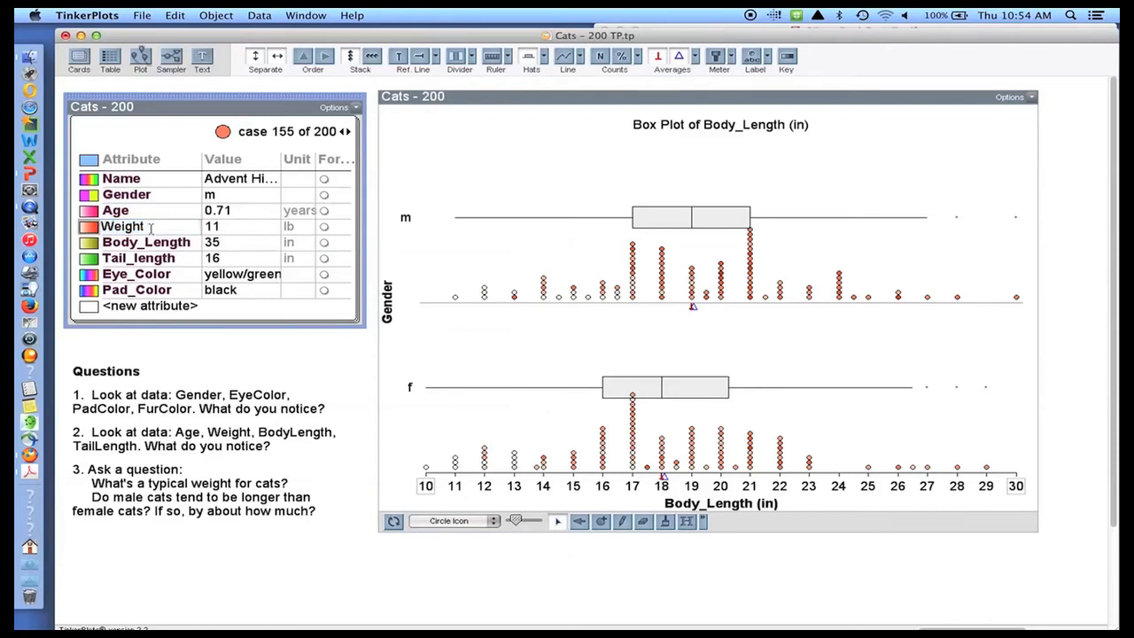
drag(91, 226, 718, 505)
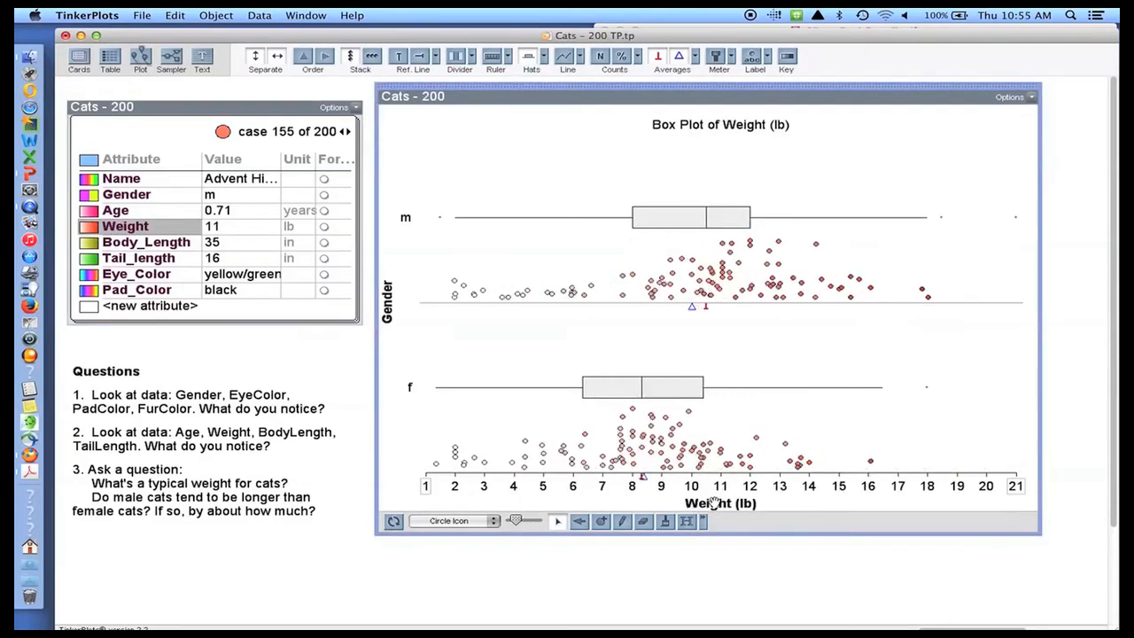